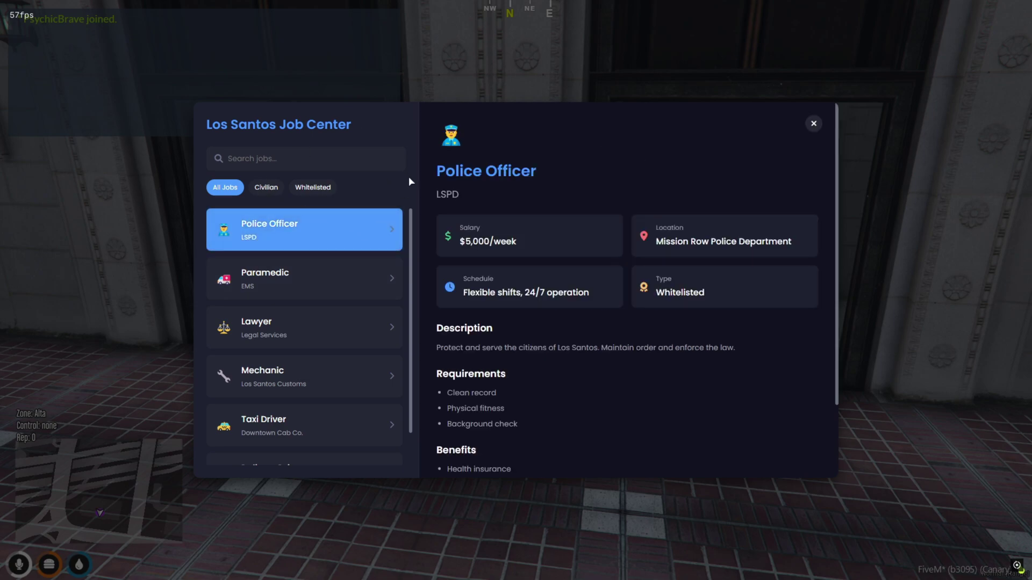
- Examine the Police Officer job's salary, location, type, requirements and benefits in the Job Center
left_click_drag(492, 242, 460, 242)
left_click_drag(732, 242, 460, 242)
triple_click(688, 296)
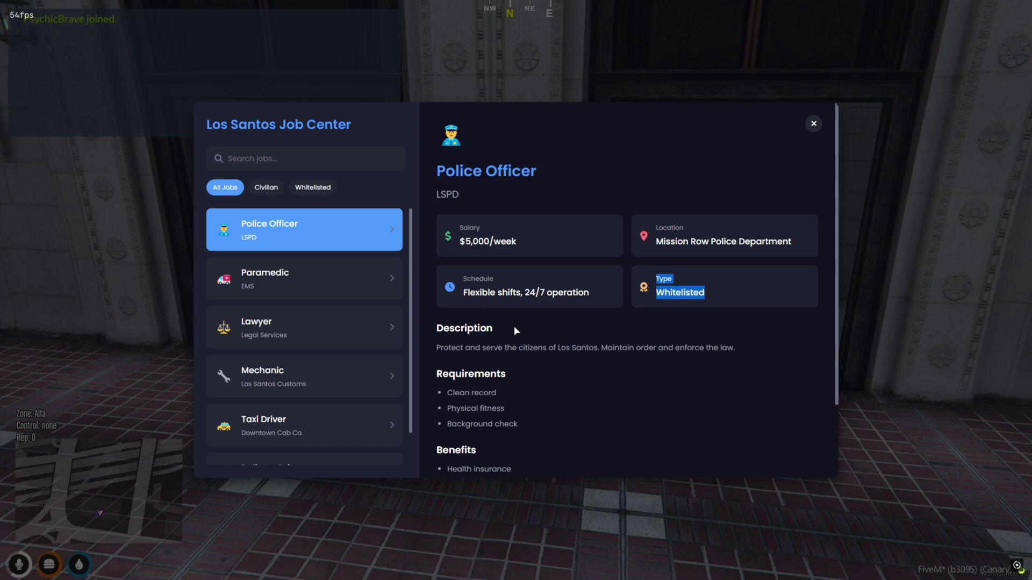
scroll(517, 333, "down", 3)
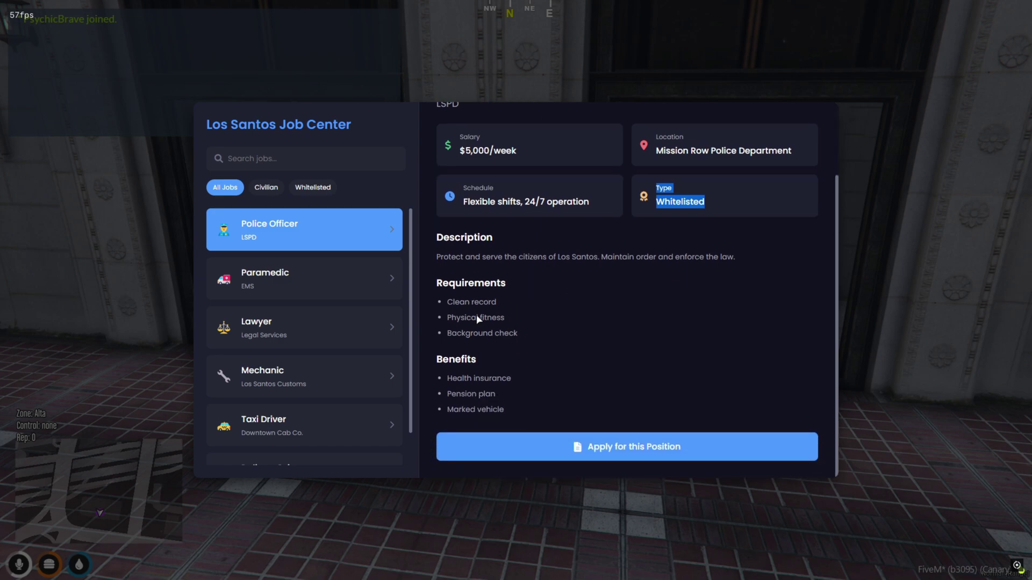
scroll(475, 386, "up", 3)
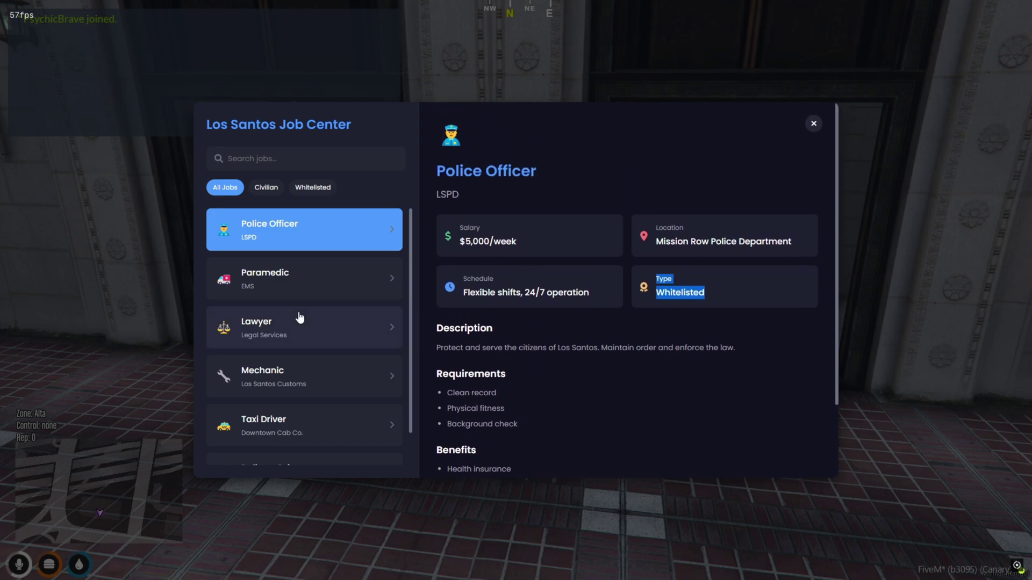
- Browse the details of the other listed jobs, including Paramedic, Mechanic, Taxi Driver and Delivery Driver
left_click(362, 326)
left_click(302, 295)
scroll(299, 295, "down", 1)
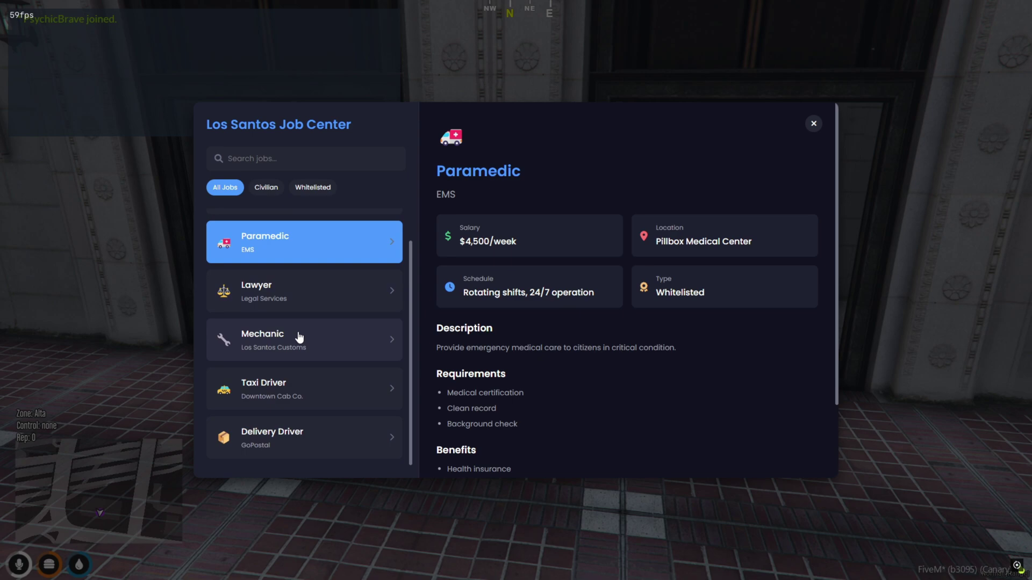
left_click(299, 338)
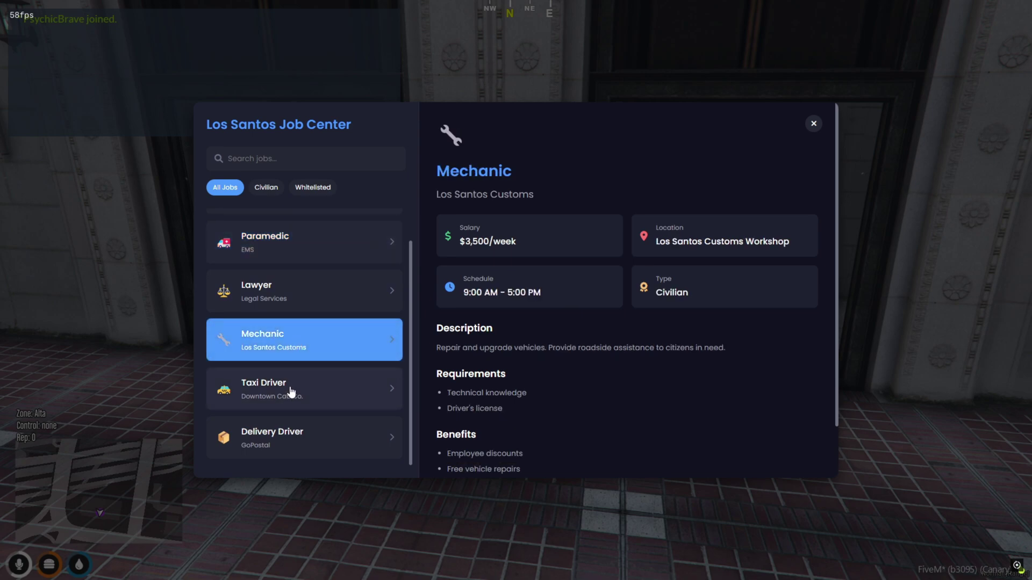
scroll(553, 415, "down", 2)
scroll(496, 419, "up", 2)
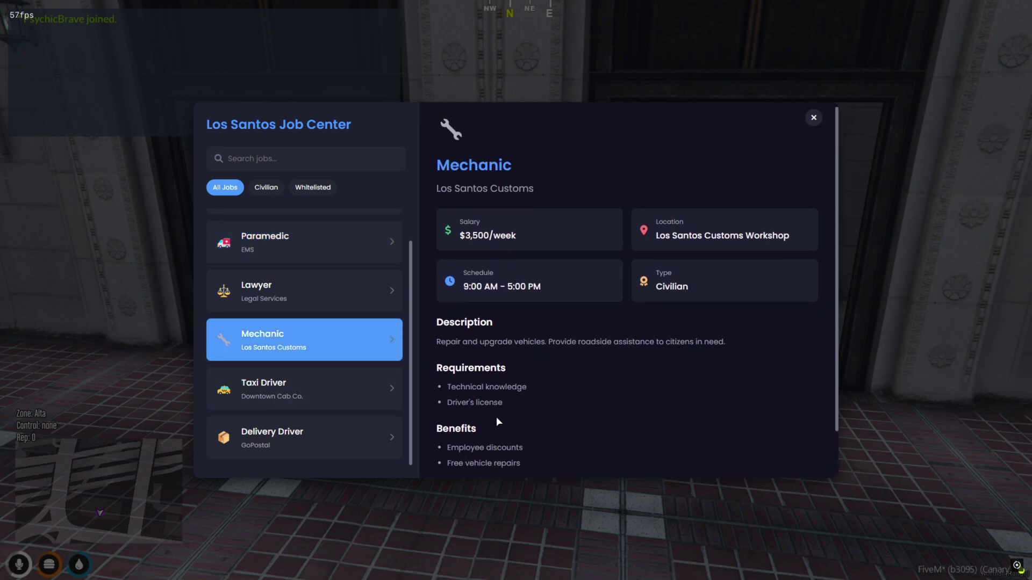
triple_click(375, 397)
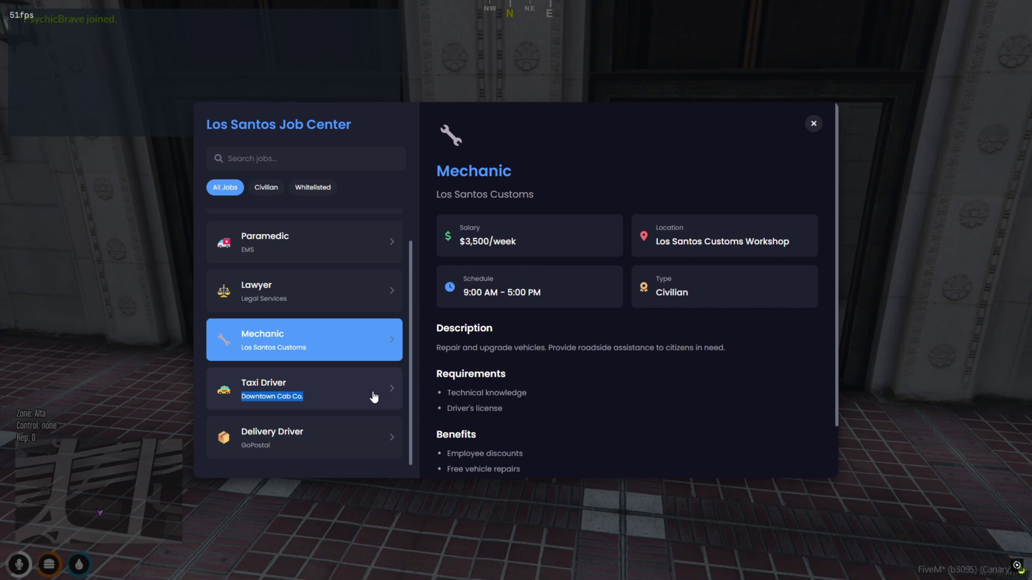
left_click(374, 396)
scroll(504, 430, "down", 2)
left_click(307, 458)
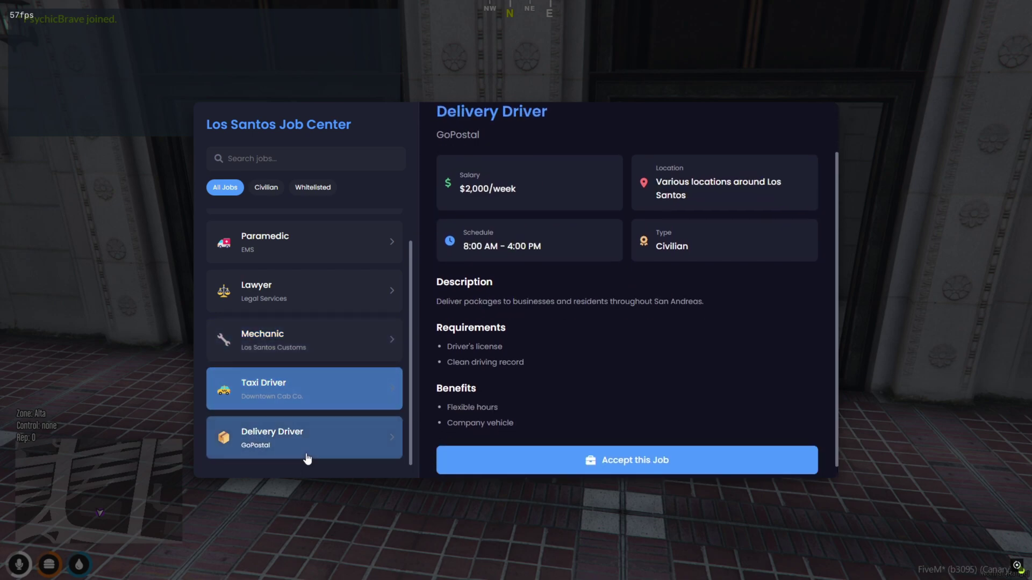
scroll(630, 348, "up", 2)
left_click(321, 242)
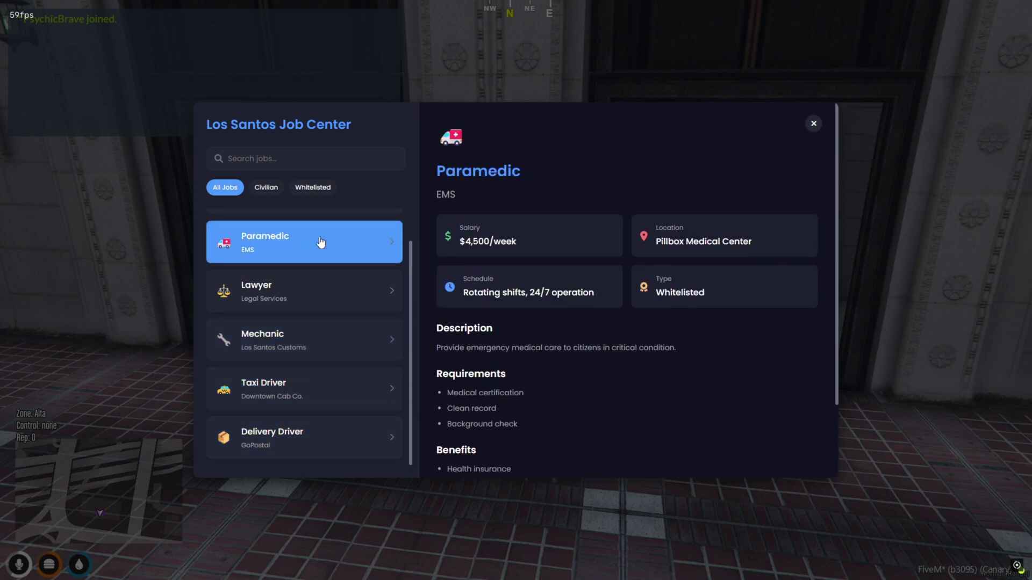
- Filter the job list to whitelisted jobs and open the application form for Police Officer
left_click(304, 192)
left_click(282, 229)
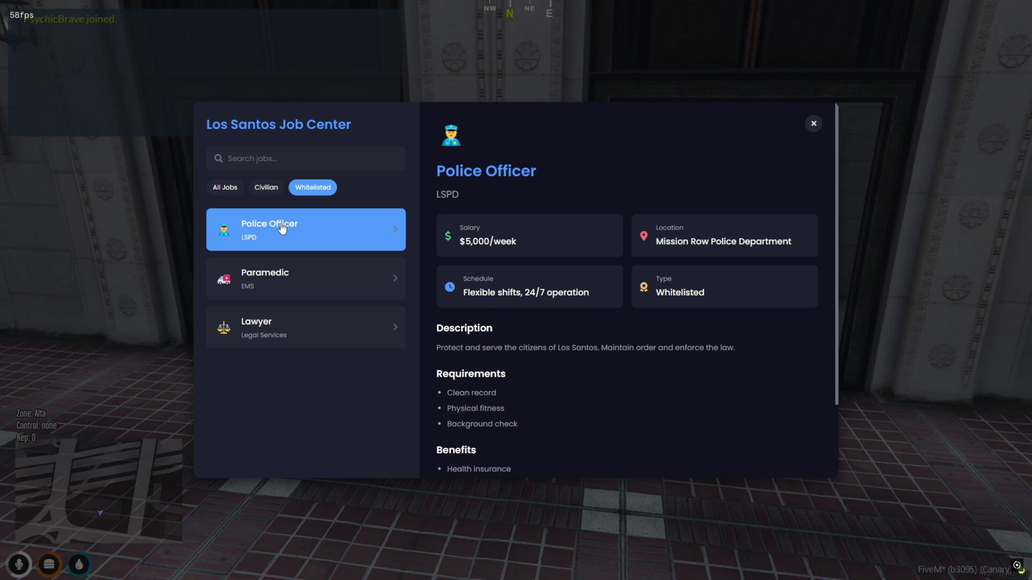
scroll(515, 244, "down", 3)
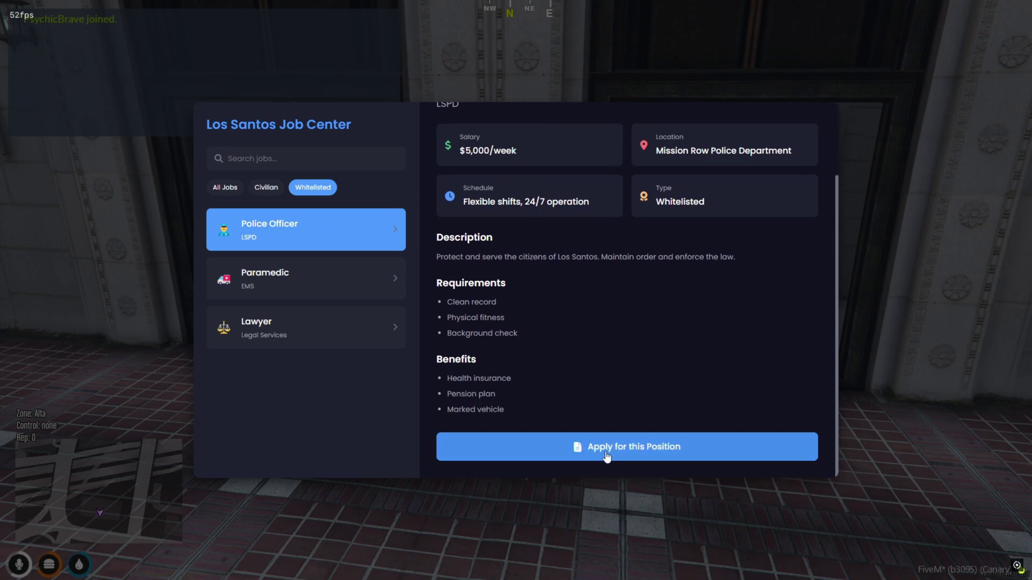
left_click(606, 451)
- Answer the first three application questions with the placeholder texts "tghth", "thht" and "thht"
left_click(496, 252)
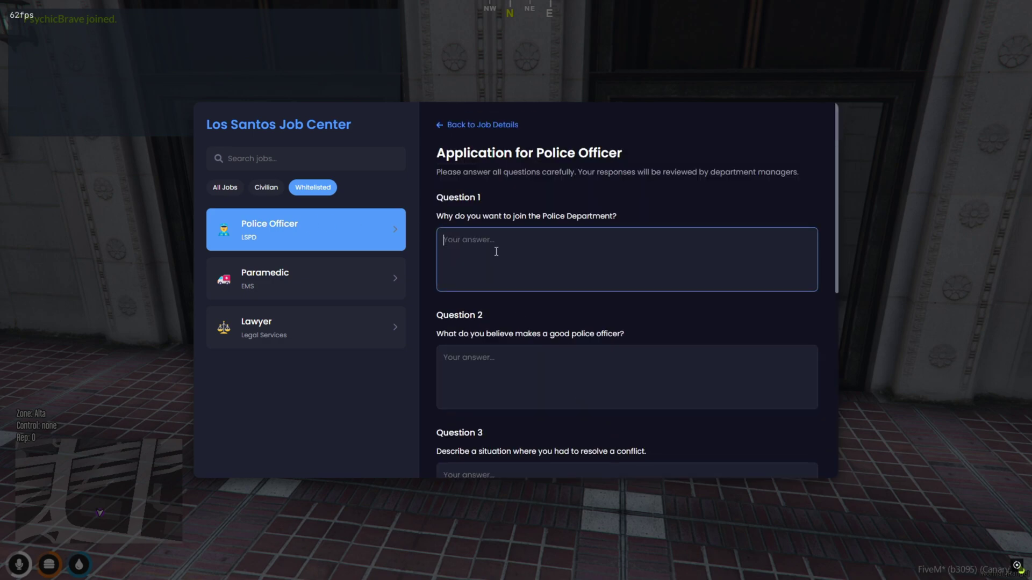
type("tghth")
left_click(501, 367)
type("thht")
scroll(514, 371, "down", 4)
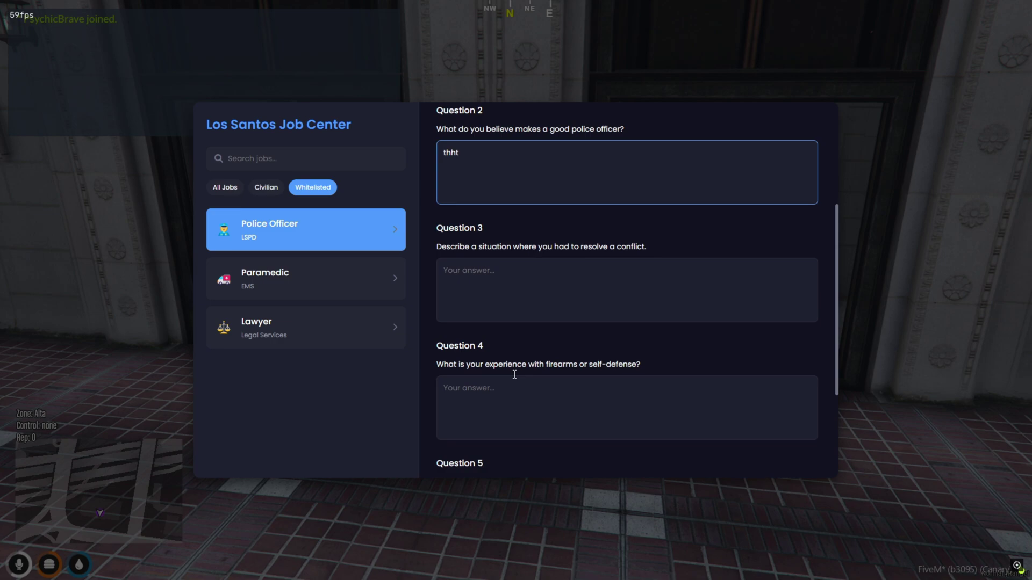
left_click(528, 295)
type("thht")
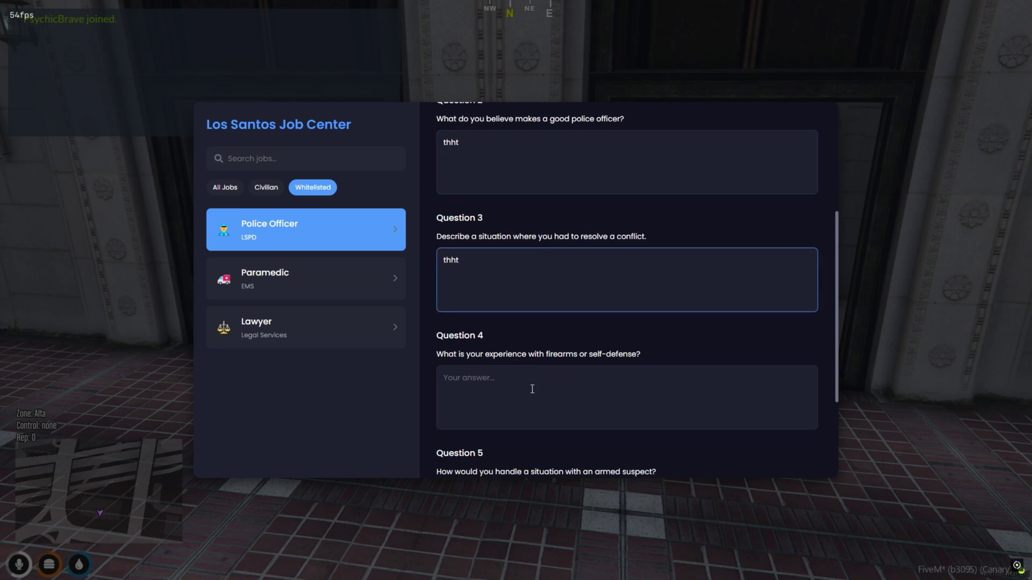
- Fill in Questions 4 and 5 of the application with the placeholder texts "ththth" and "hthth"
left_click(532, 389)
type("ththth")
scroll(532, 389, "down", 3)
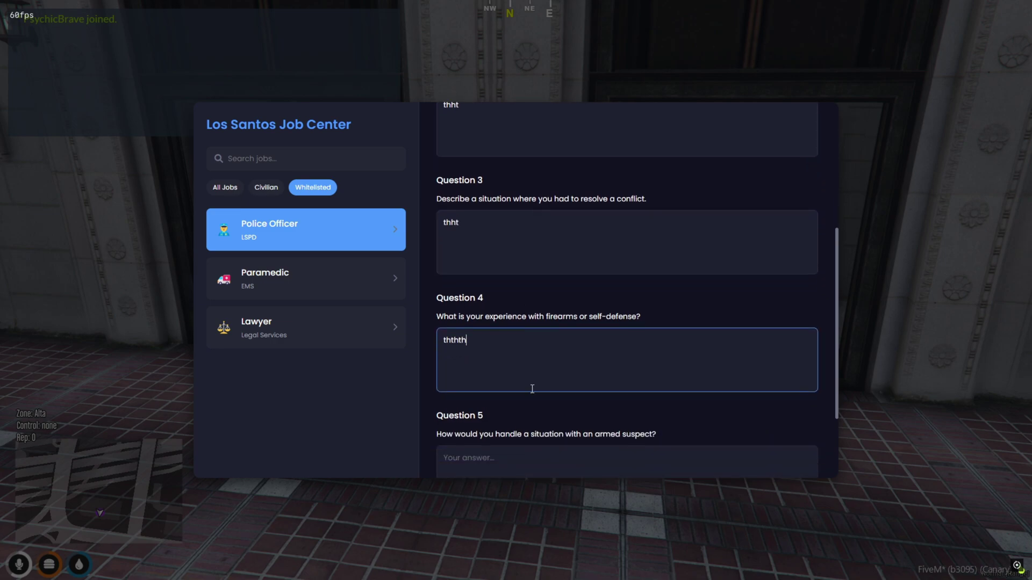
left_click(532, 381)
type("hthth")
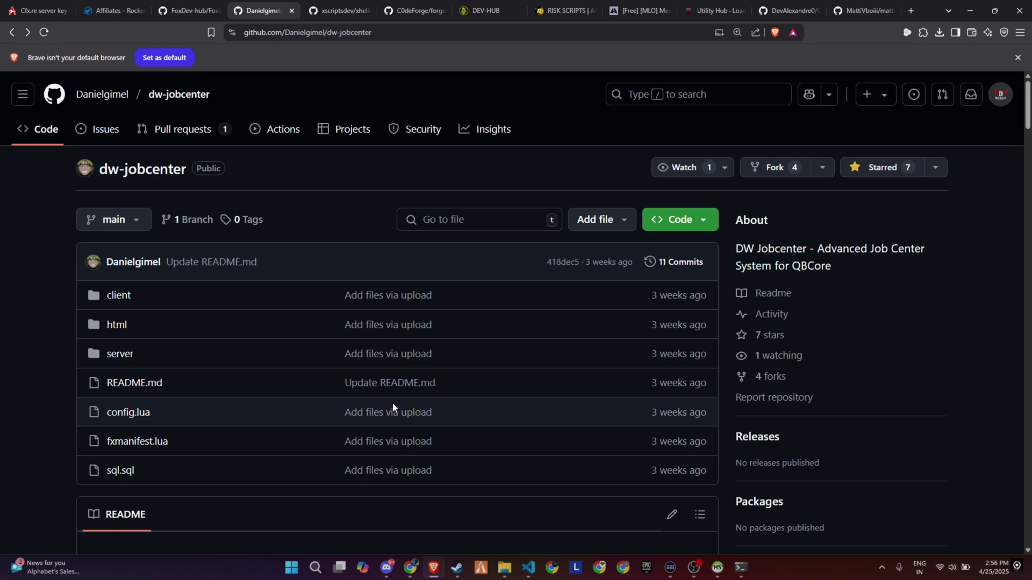
- In the browser, read the dw-jobcenter repository's README for features, dependencies, configuration, usage and images
scroll(368, 357, "down", 2)
scroll(363, 364, "down", 6)
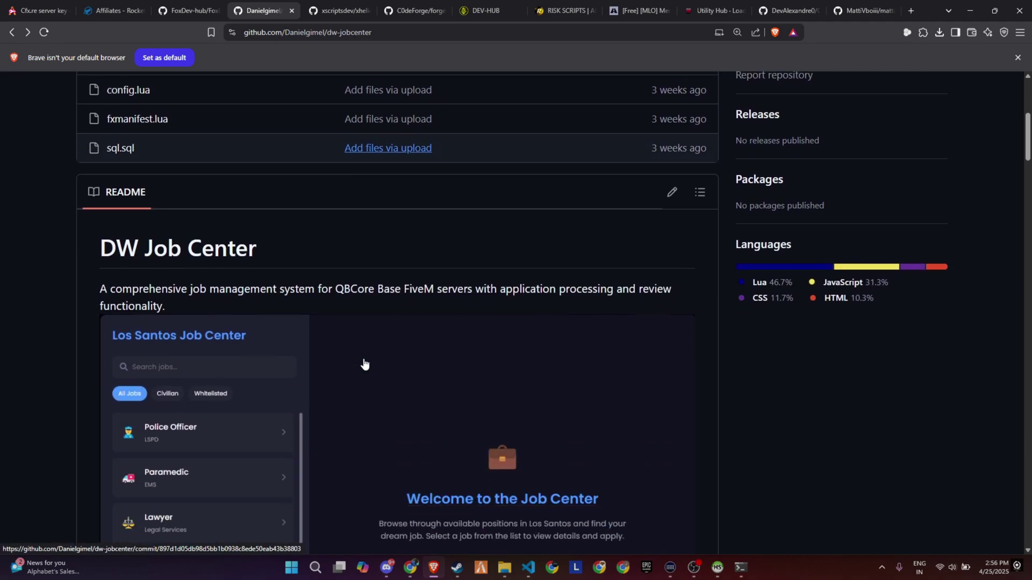
scroll(362, 365, "down", 16)
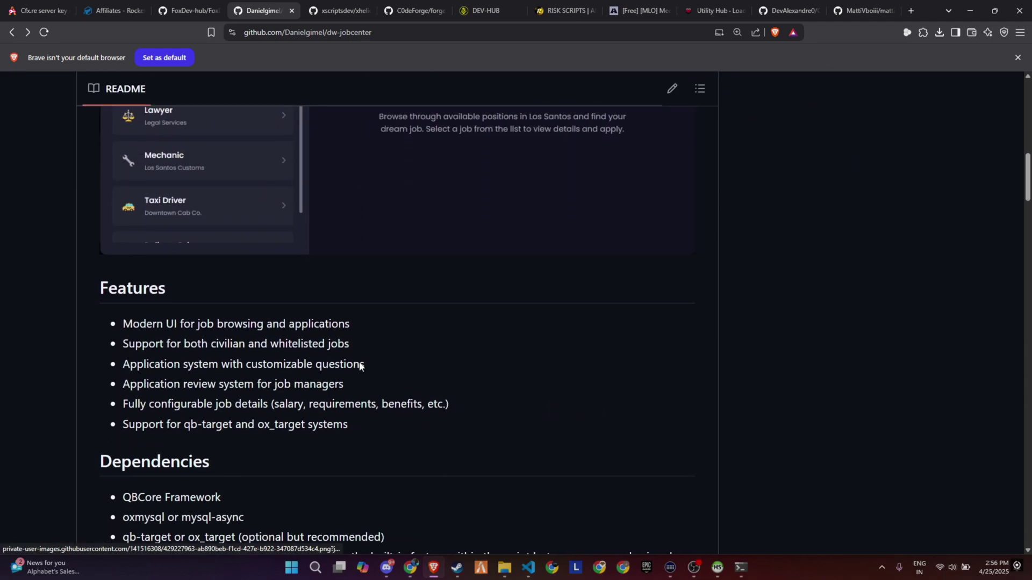
scroll(357, 371, "down", 20)
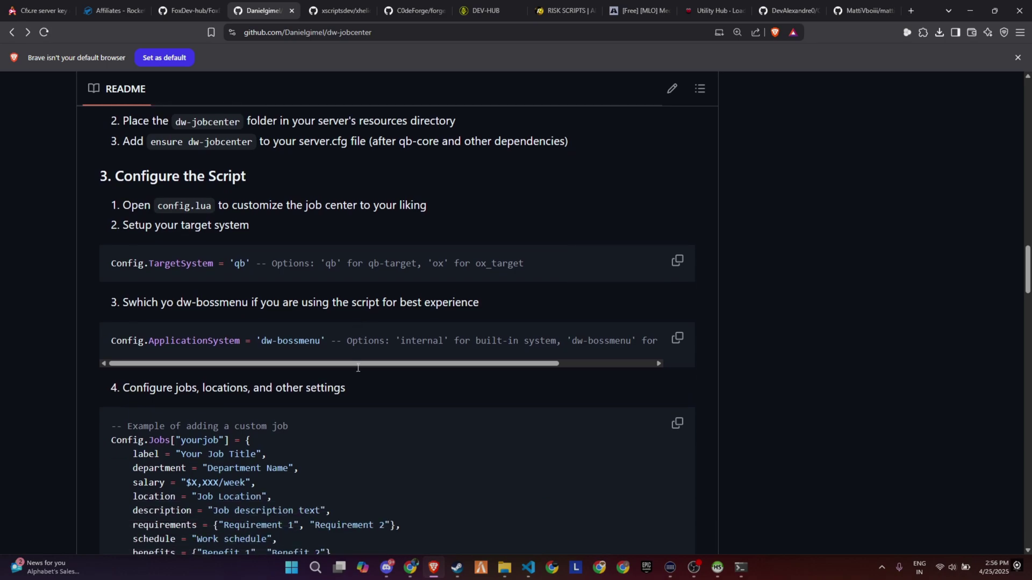
scroll(355, 369, "up", 4)
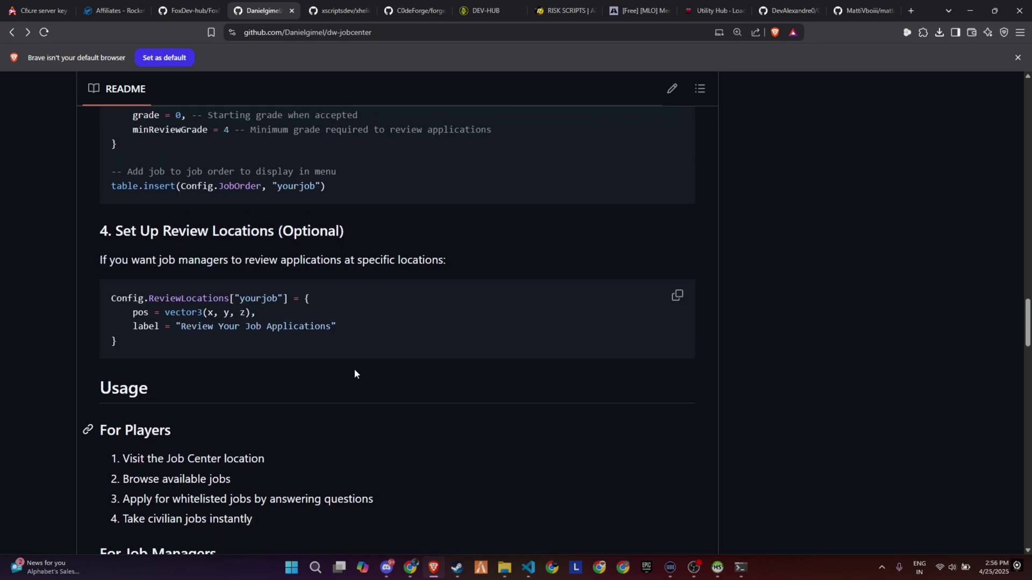
scroll(354, 369, "down", 9)
scroll(353, 374, "down", 16)
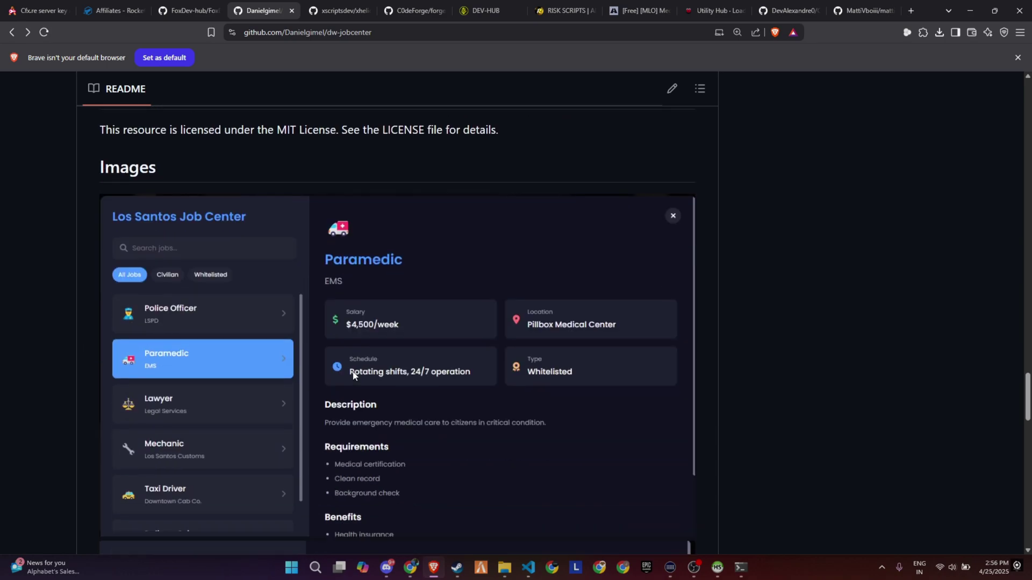
scroll(353, 378, "down", 18)
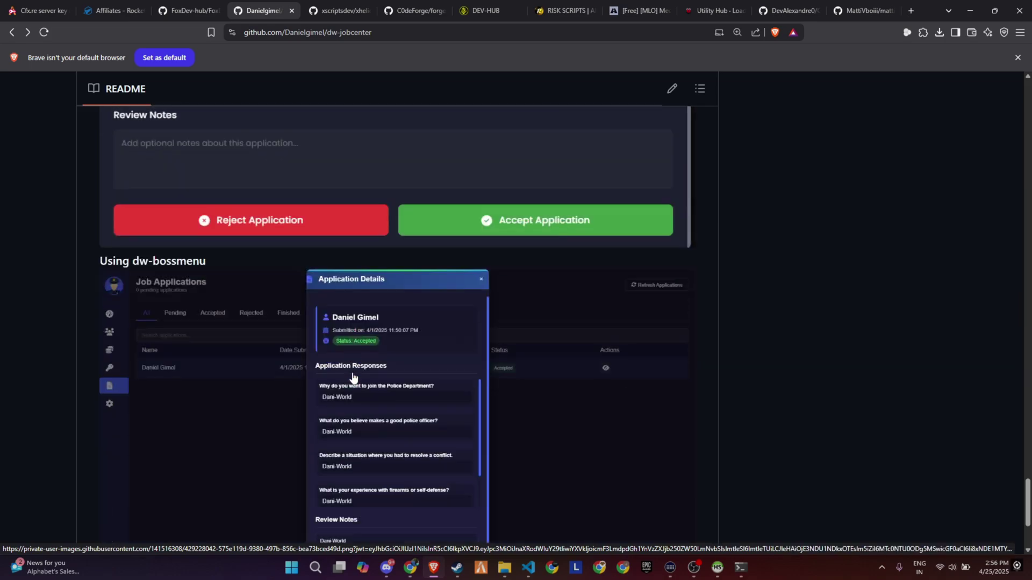
- Download the dw-jobcenter repository as a ZIP archive and save it in the youtube scripts folder
scroll(347, 376, "up", 20)
scroll(344, 375, "up", 20)
left_click(680, 219)
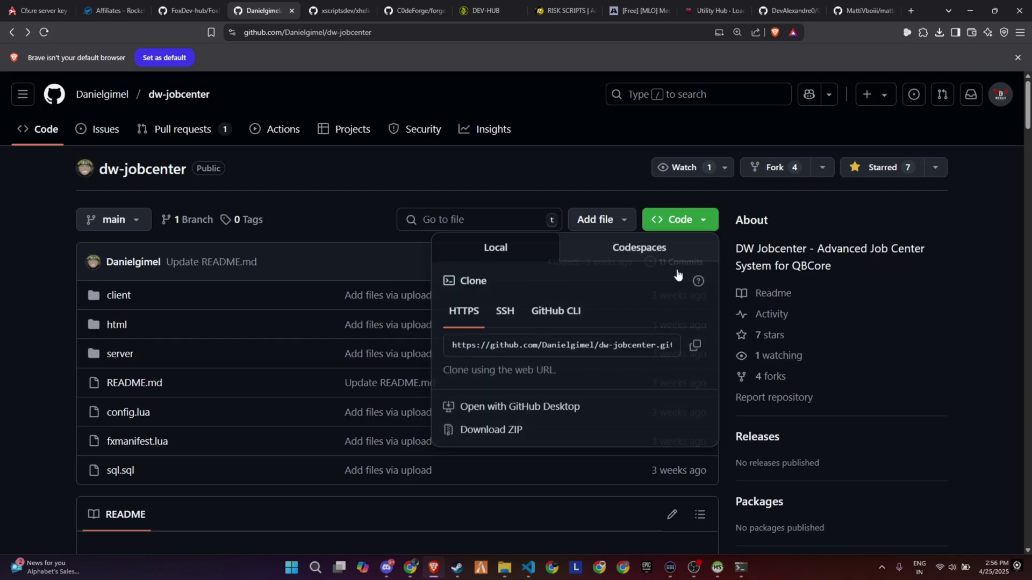
left_click(499, 432)
left_click(413, 265)
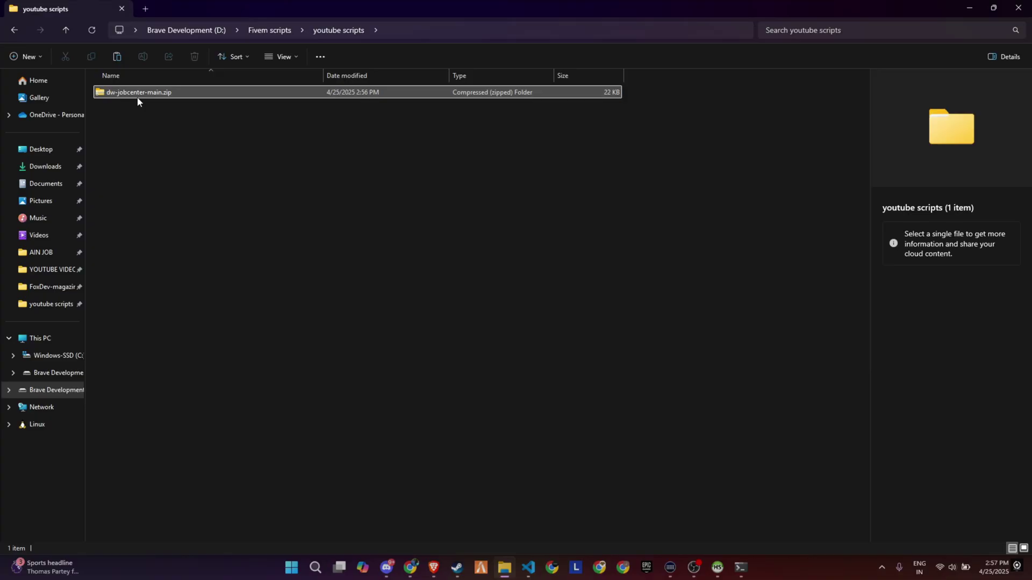
- In File Explorer, extract dw-jobcenter-main.zip with WinRAR into the youtube scripts folder
right_click(134, 92)
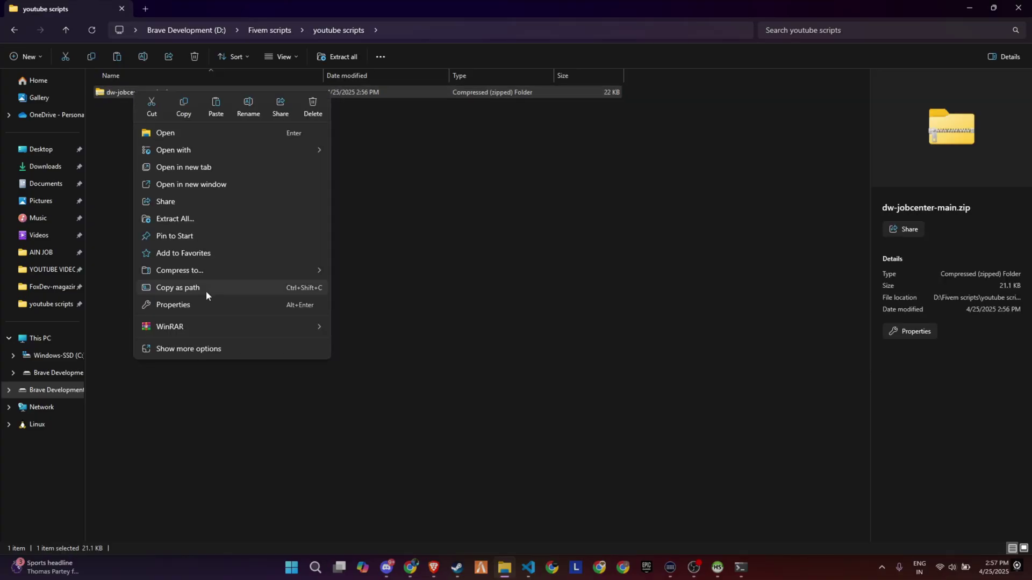
mouse_move(201, 322)
left_click(364, 382)
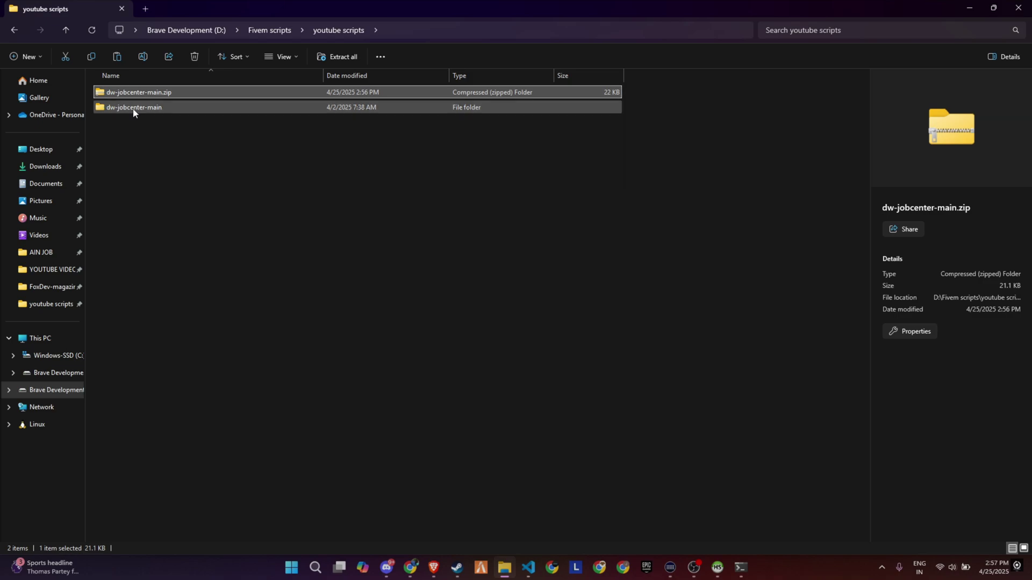
- Copy the dw-jobcenter-main folder into the server's [v1] resources folder under Fivem 2025, txData, QBCoreFramework_AF180C.base
left_click(134, 108)
left_click(76, 391)
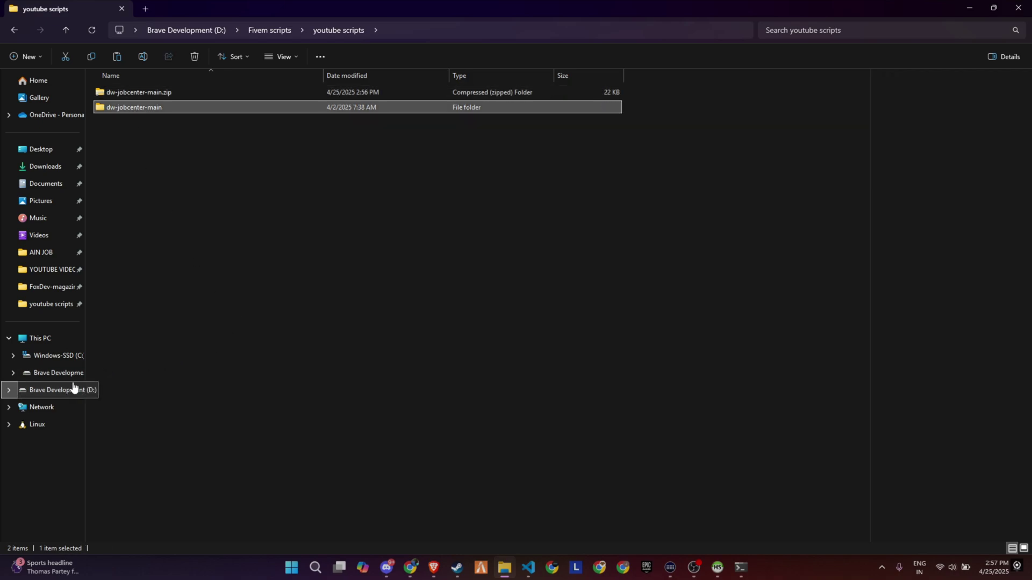
left_click(150, 214)
double_click(150, 214)
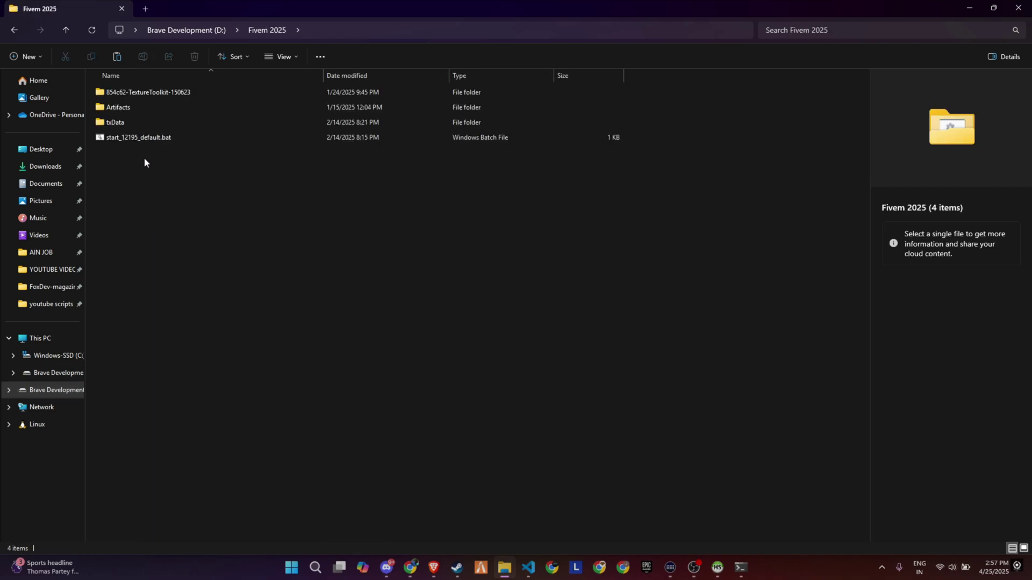
double_click(144, 124)
double_click(145, 155)
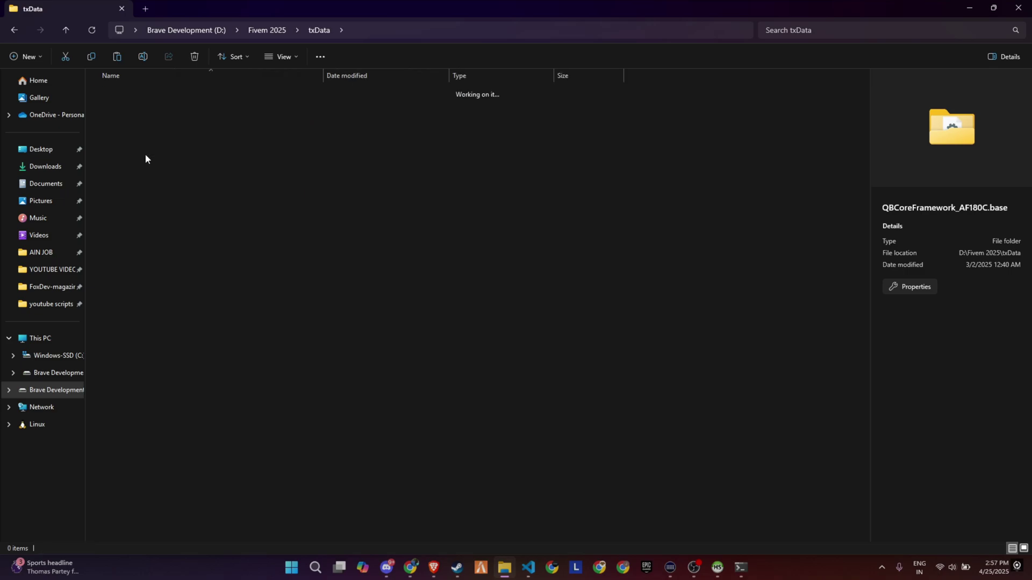
double_click(147, 107)
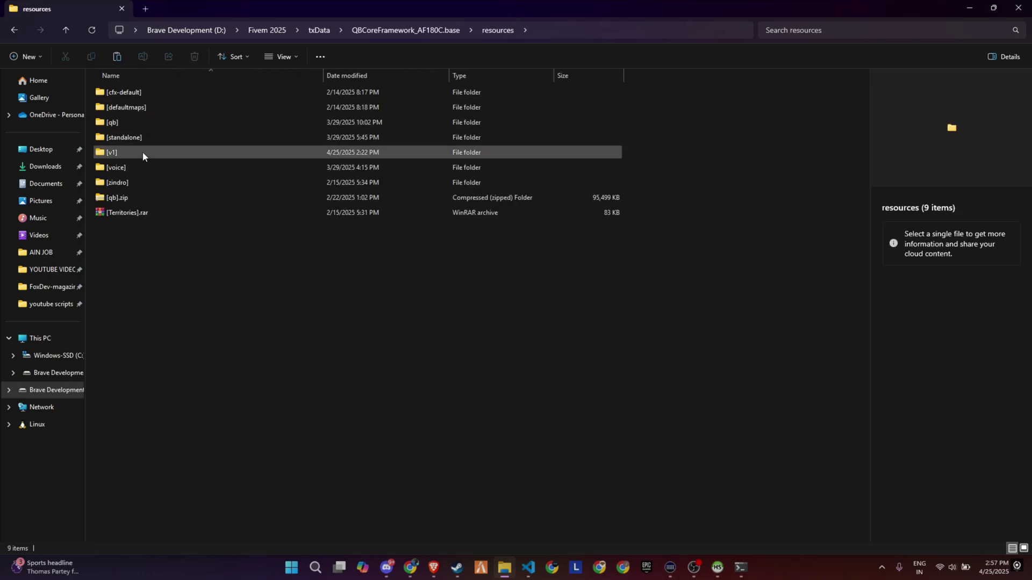
double_click(143, 152)
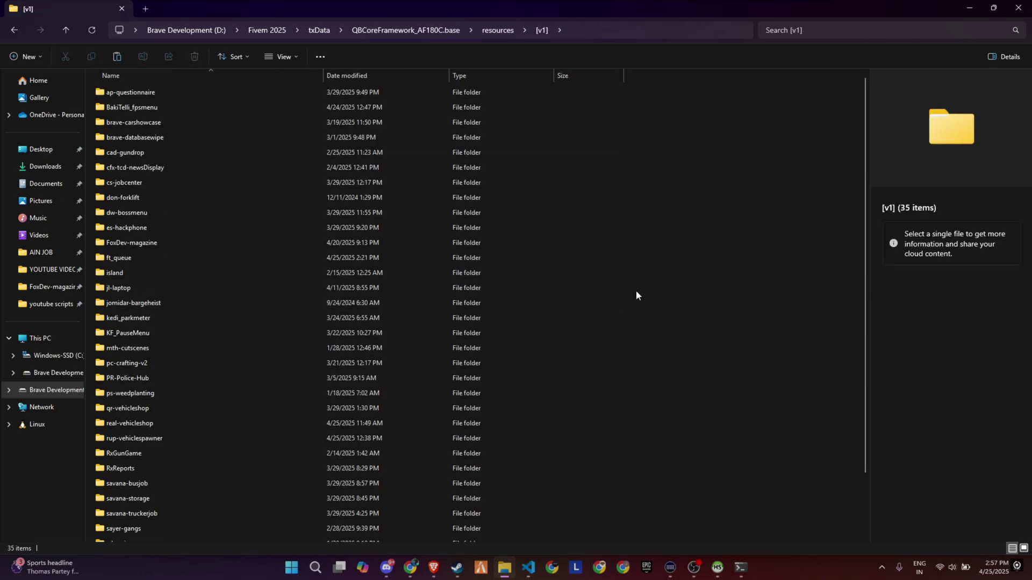
key("ctrl+v")
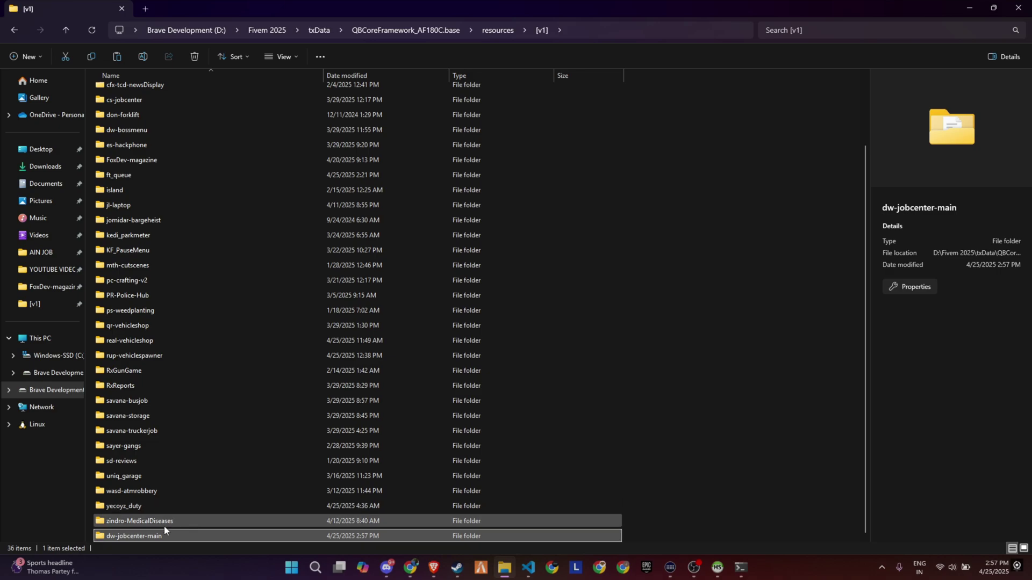
- Rename the pasted dw-jobcenter-main folder to dw-jobcenter and open it
right_click(152, 537)
left_click(266, 528)
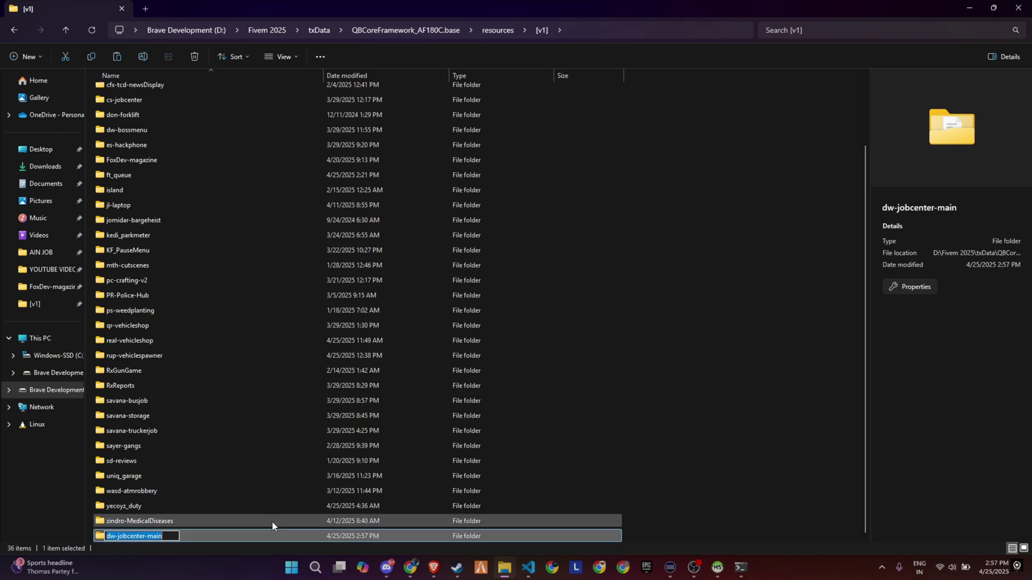
key("Right")
key("BackSpace")
key("BackSpace")
key("BackSpace")
key("BackSpace")
key("BackSpace")
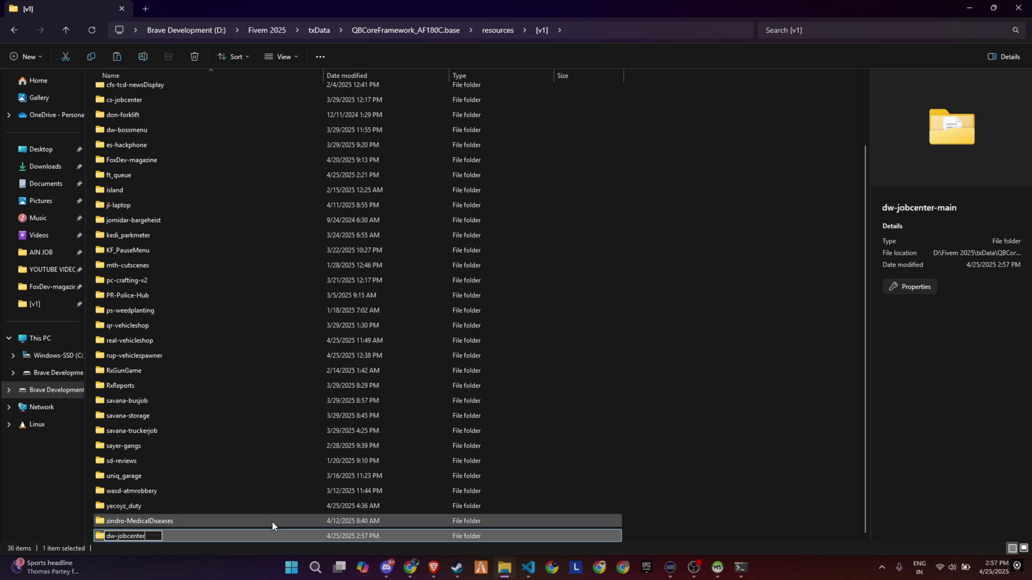
key("Return")
double_click(192, 536)
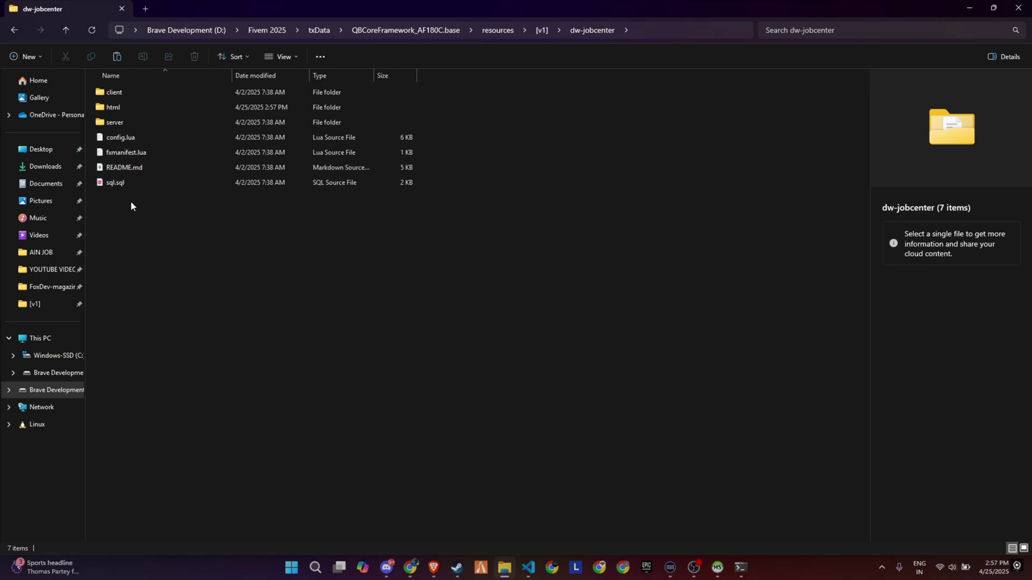
- Open sql.sql from the dw-jobcenter folder in HeidiSQL and connect to 127.0.0.1 as root with the database password
right_click(127, 182)
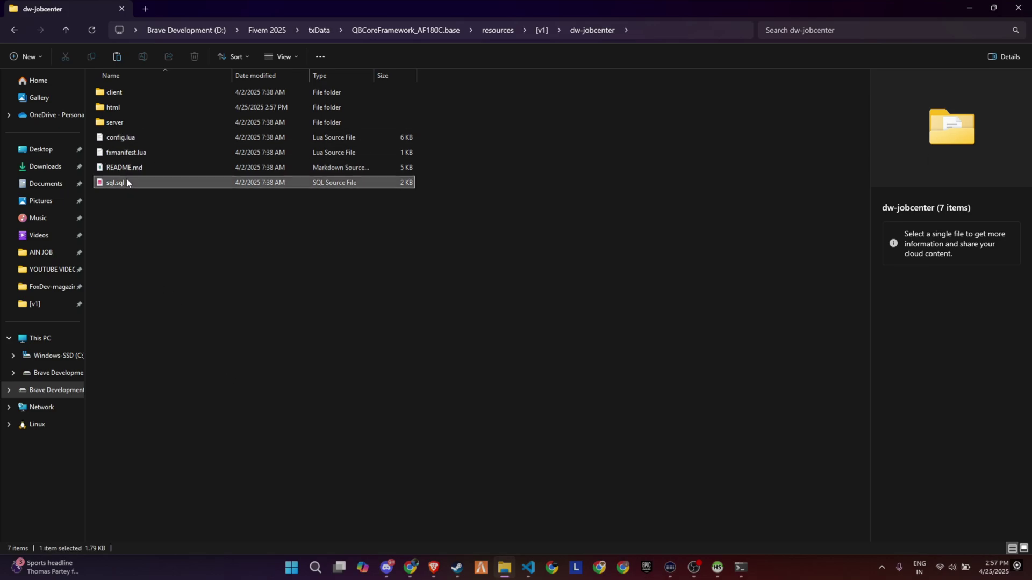
mouse_move(204, 239)
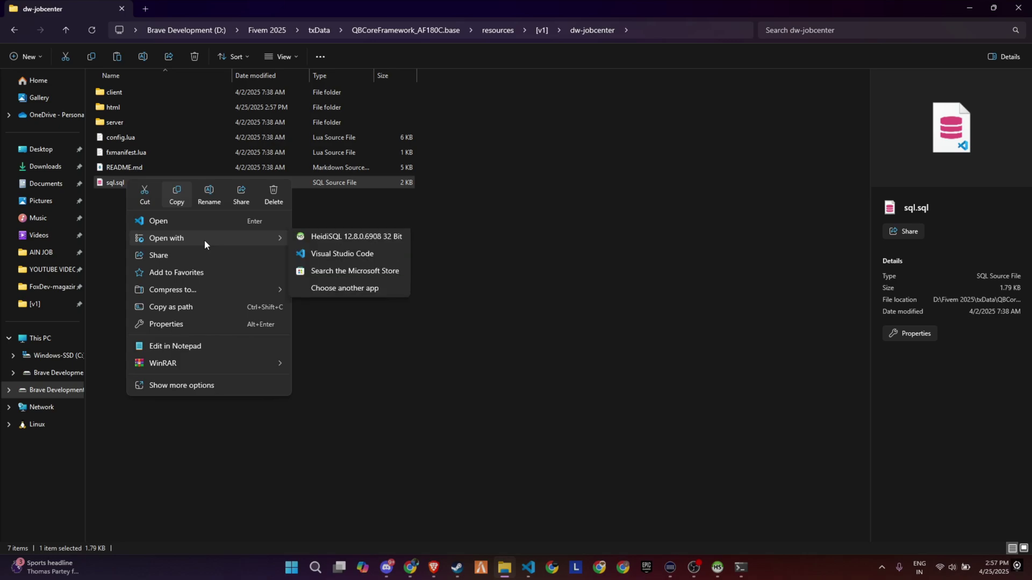
left_click(327, 241)
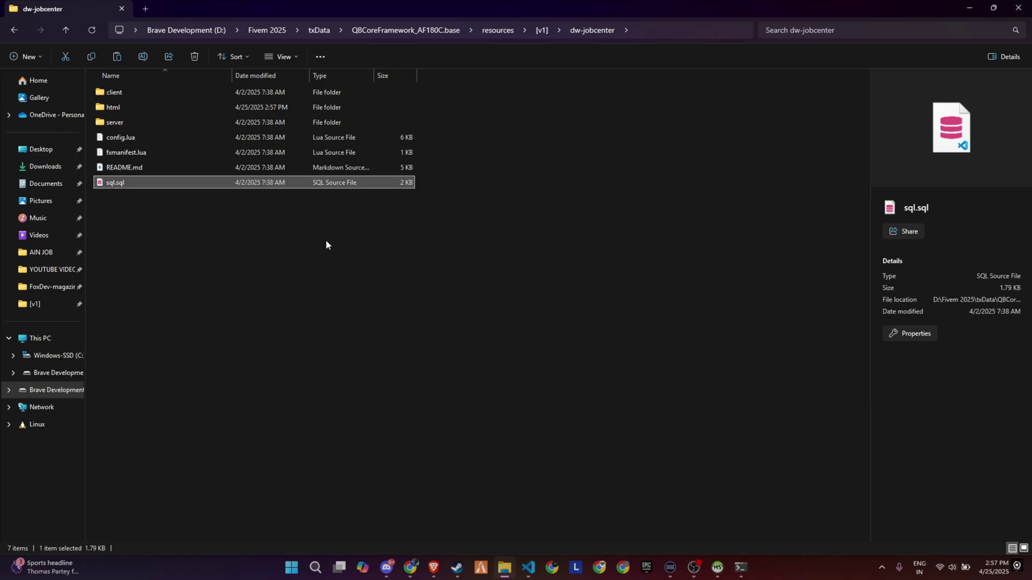
left_click(569, 456)
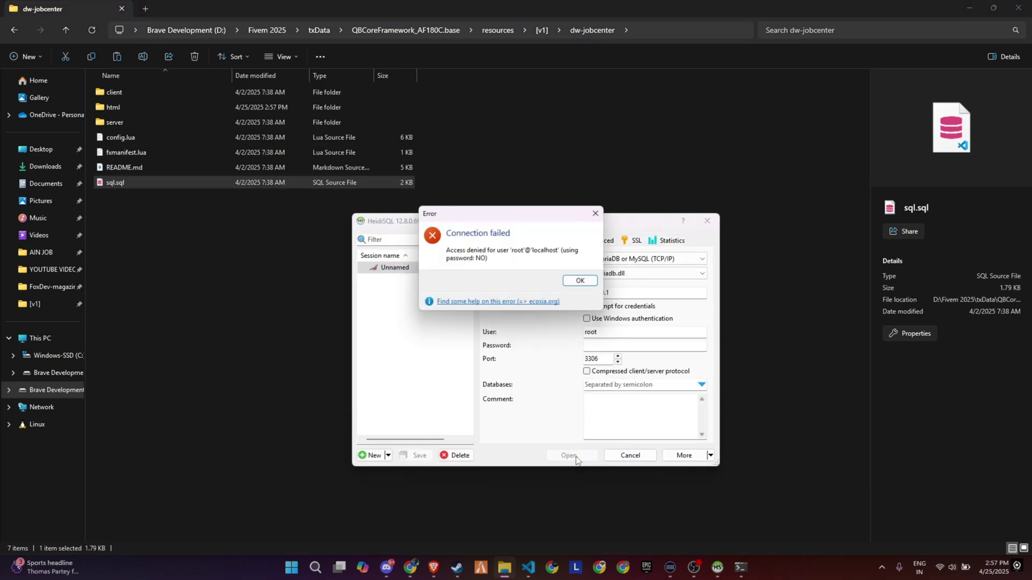
left_click(580, 281)
left_click(604, 349)
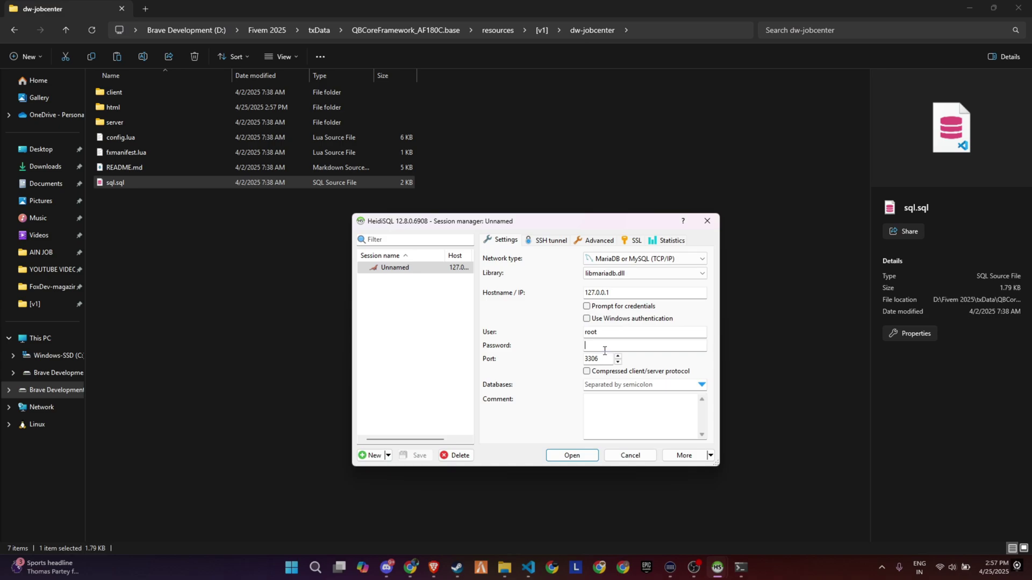
type("•••••")
left_click(572, 456)
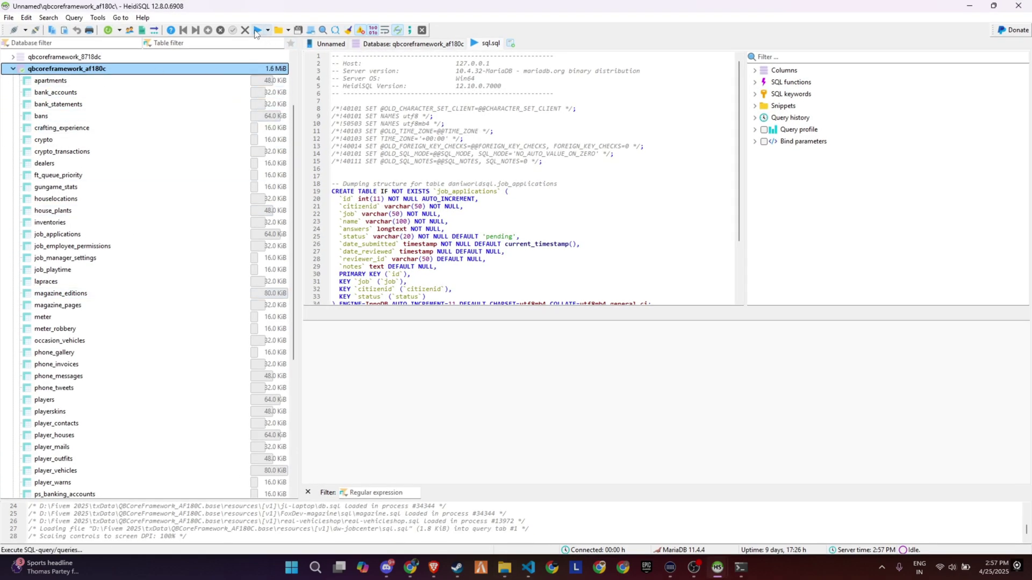
- Run the sql.sql script on the qbcoreframework_af180c database and close HeidiSQL
left_click(257, 31)
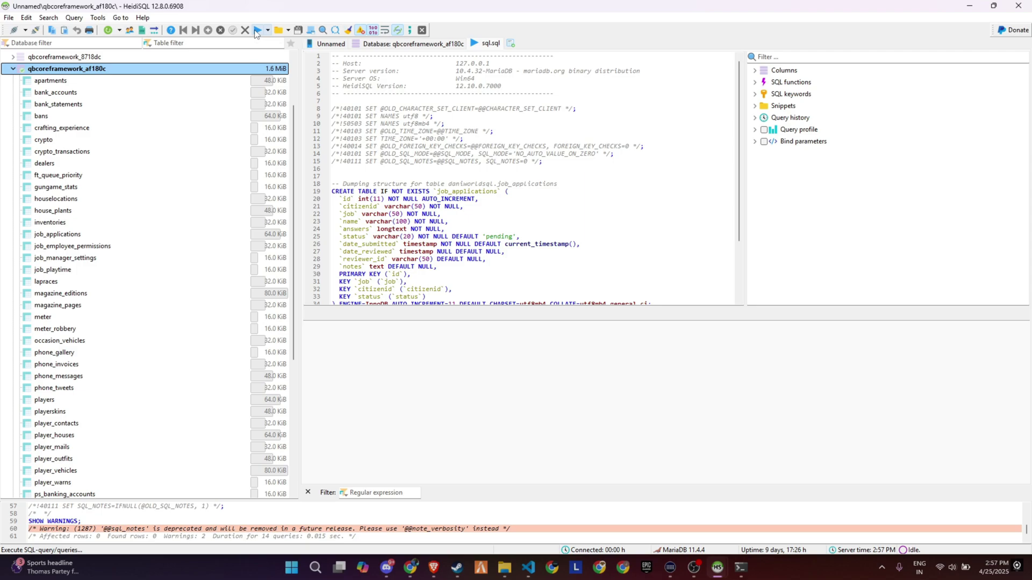
left_click(1019, 6)
- Open dw-jobcenter's config.lua in Visual Studio Code and examine the target system, application management and review location settings
left_click(141, 137)
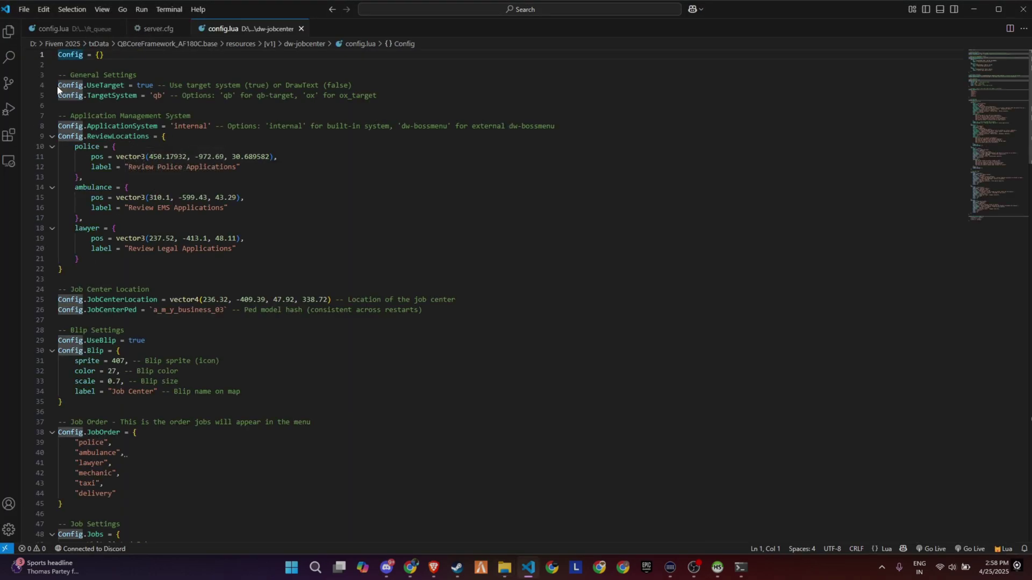
left_click_drag(57, 87, 450, 99)
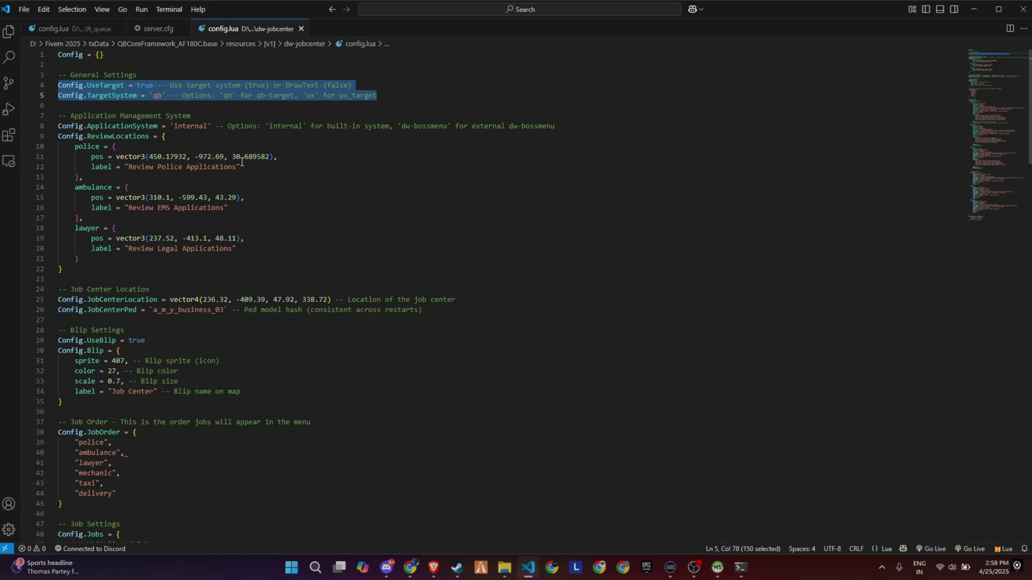
left_click(116, 136)
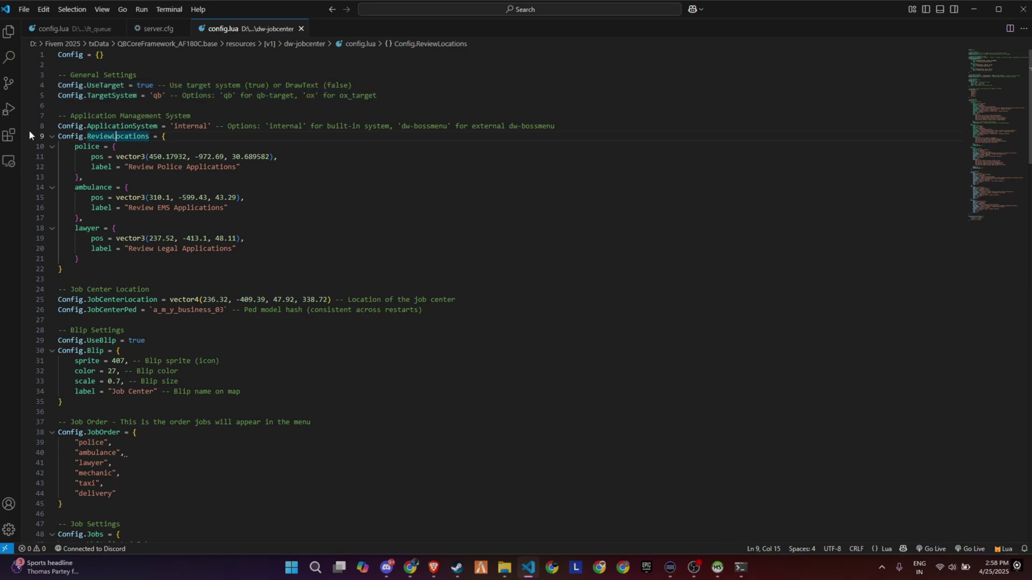
left_click_drag(60, 128, 167, 275)
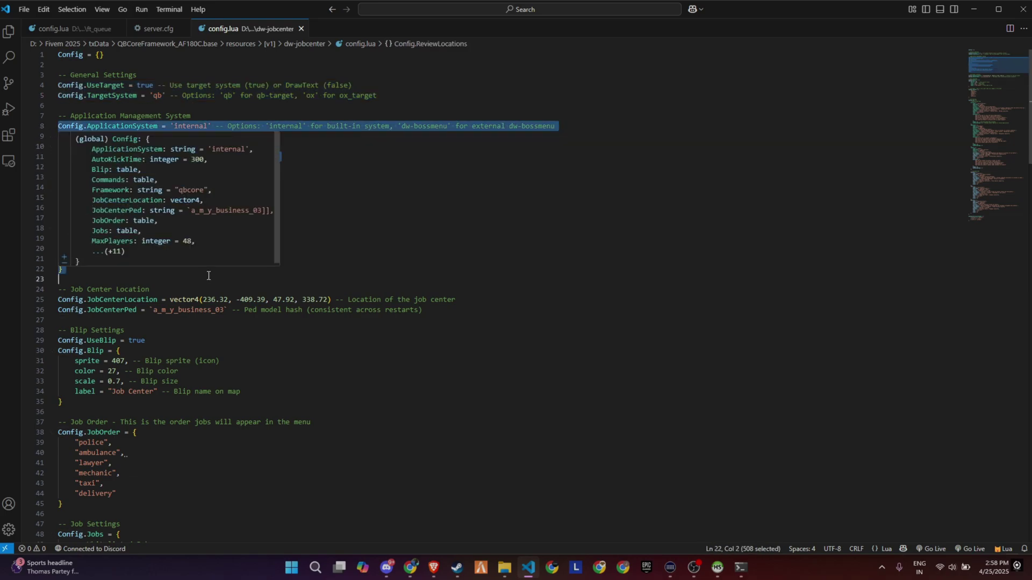
left_click(167, 290)
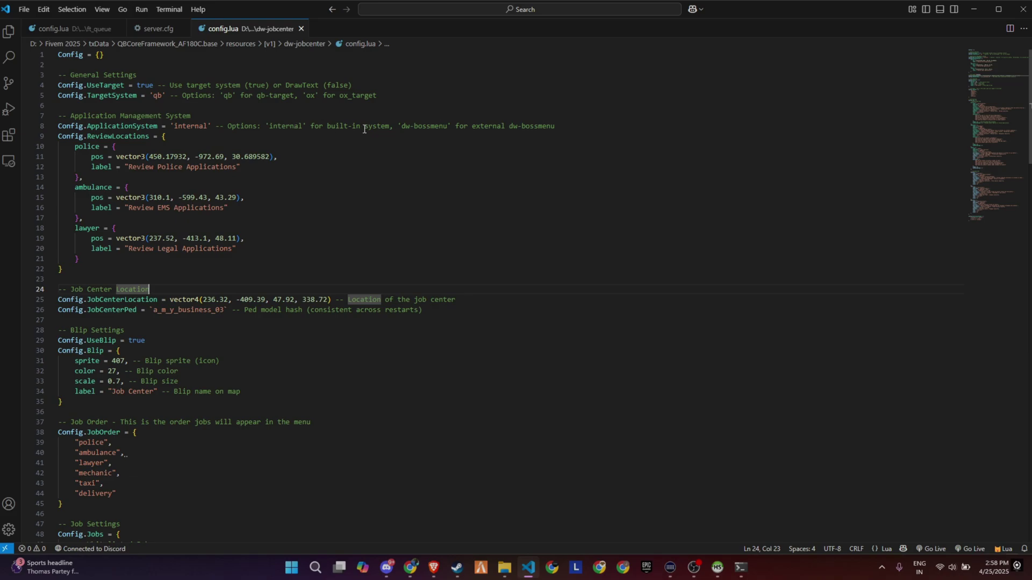
left_click_drag(402, 127, 448, 128)
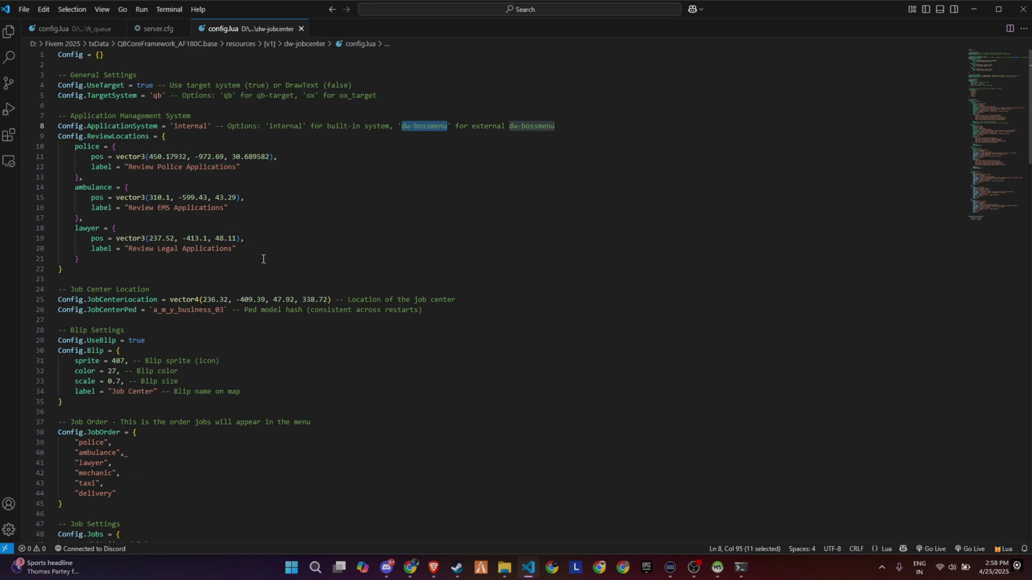
left_click_drag(64, 269, 58, 156)
- Examine the job center location and ped, the blip settings and the job order in config.lua
scroll(257, 285, "down", 1)
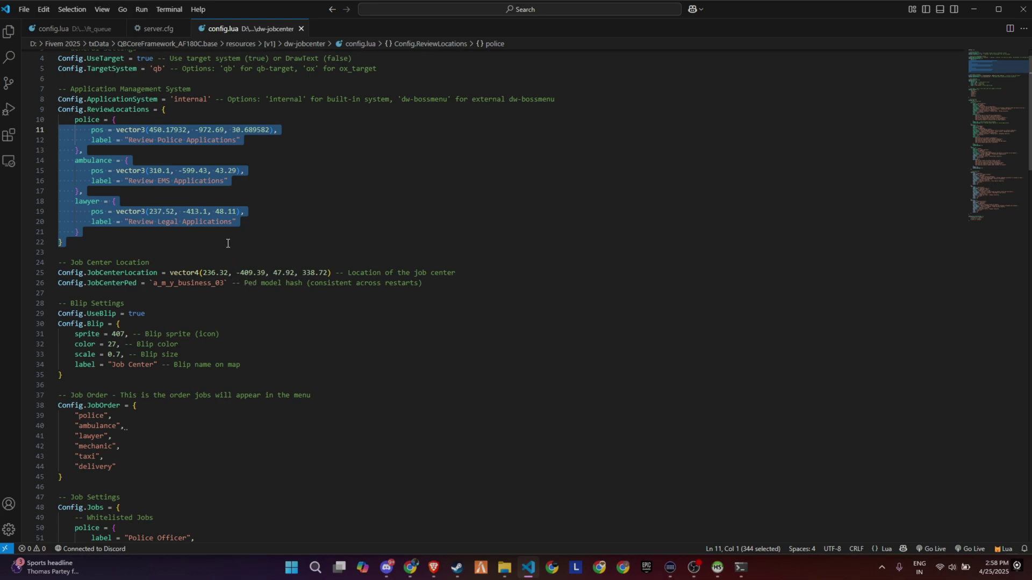
scroll(217, 256, "down", 2)
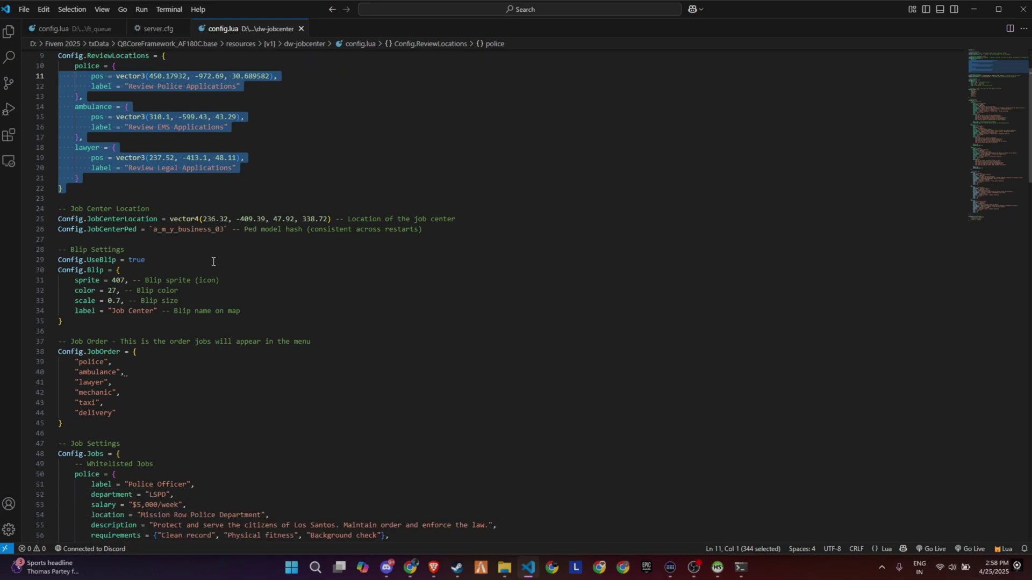
scroll(203, 263, "down", 1)
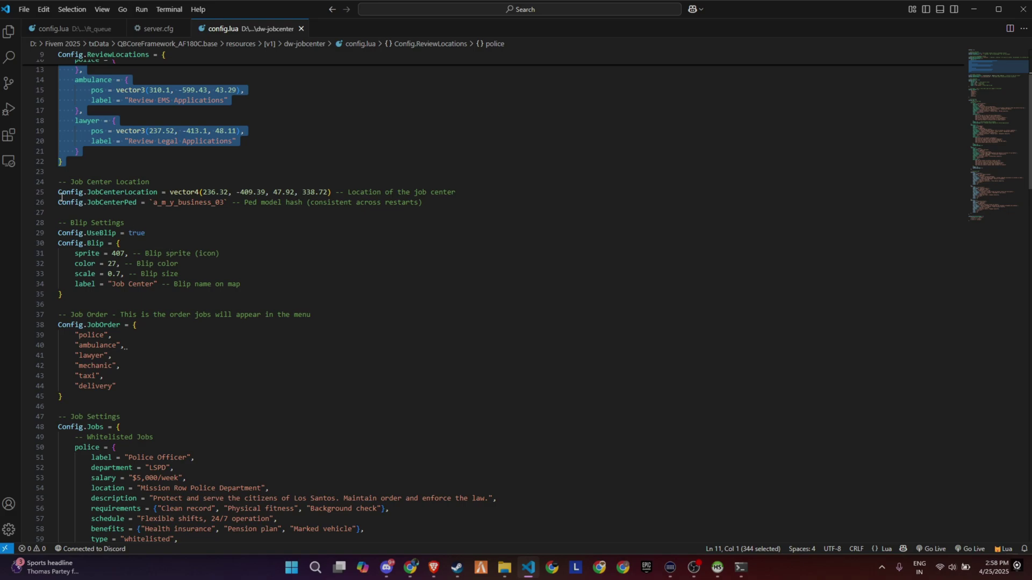
mouse_move(57, 194)
left_mouse_down()
mouse_move(81, 204)
mouse_move(500, 210)
left_mouse_up()
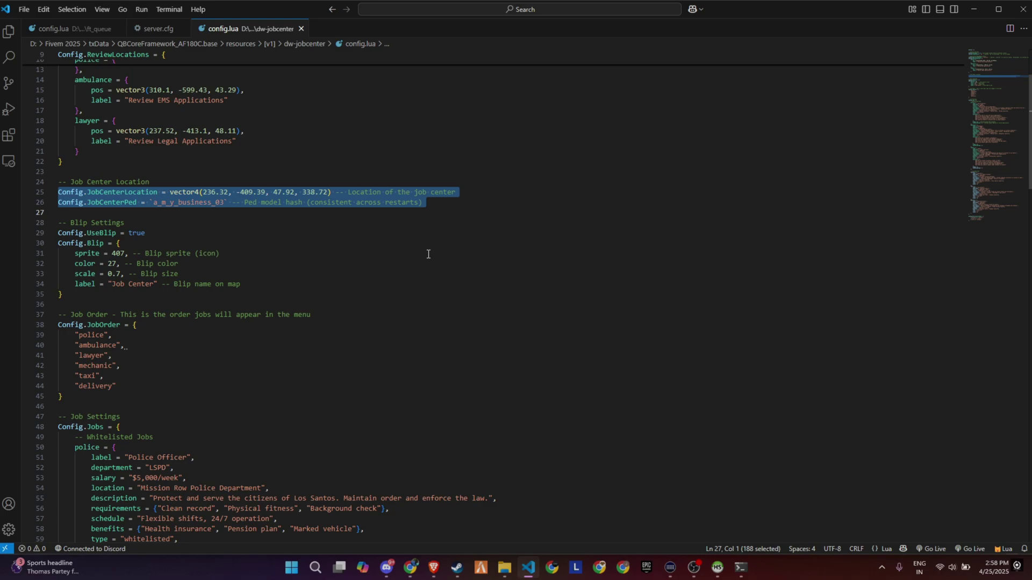
left_click(333, 273)
scroll(329, 274, "down", 5)
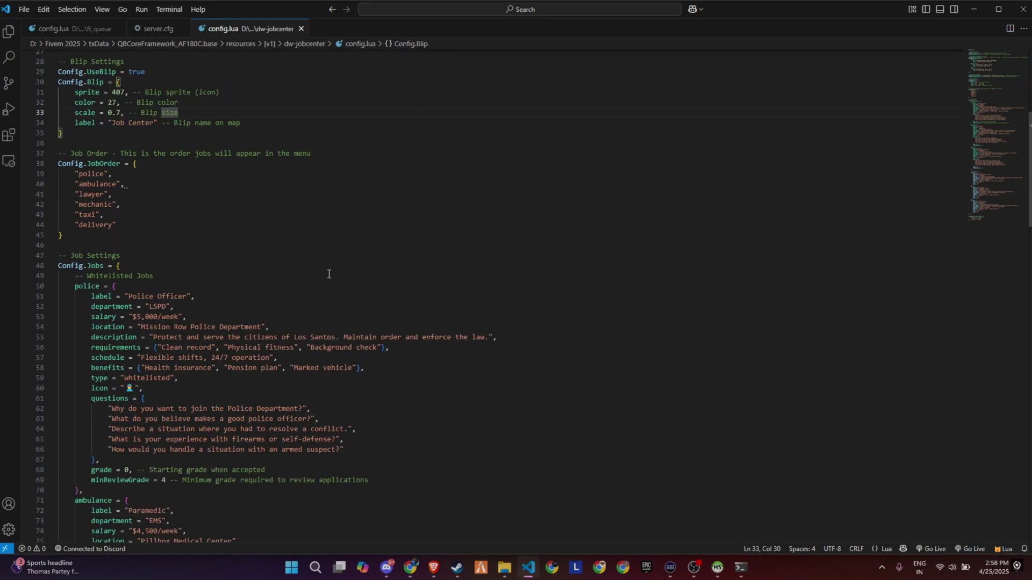
scroll(327, 272, "down", 3)
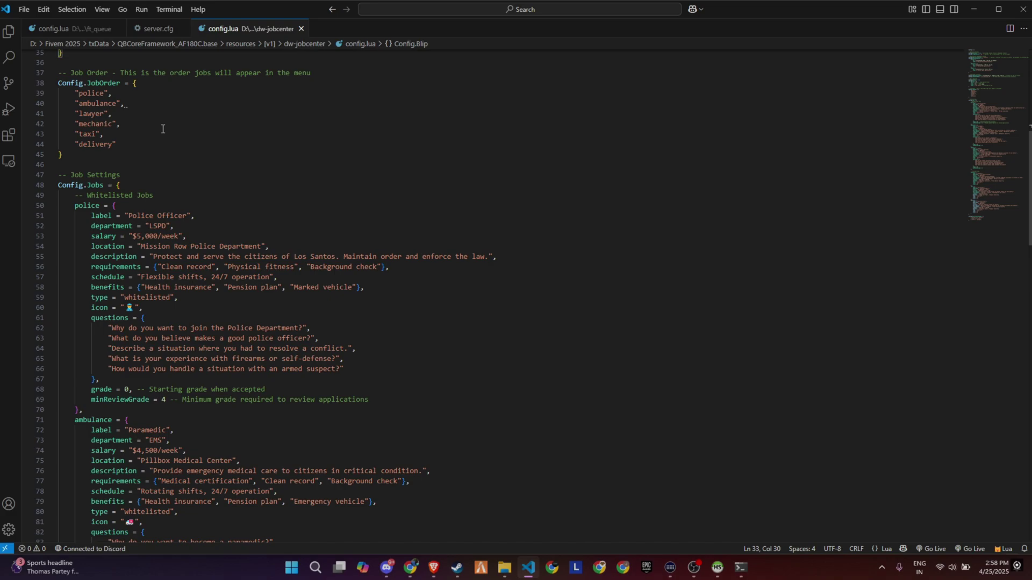
left_click_drag(59, 83, 276, 216)
left_click(277, 215)
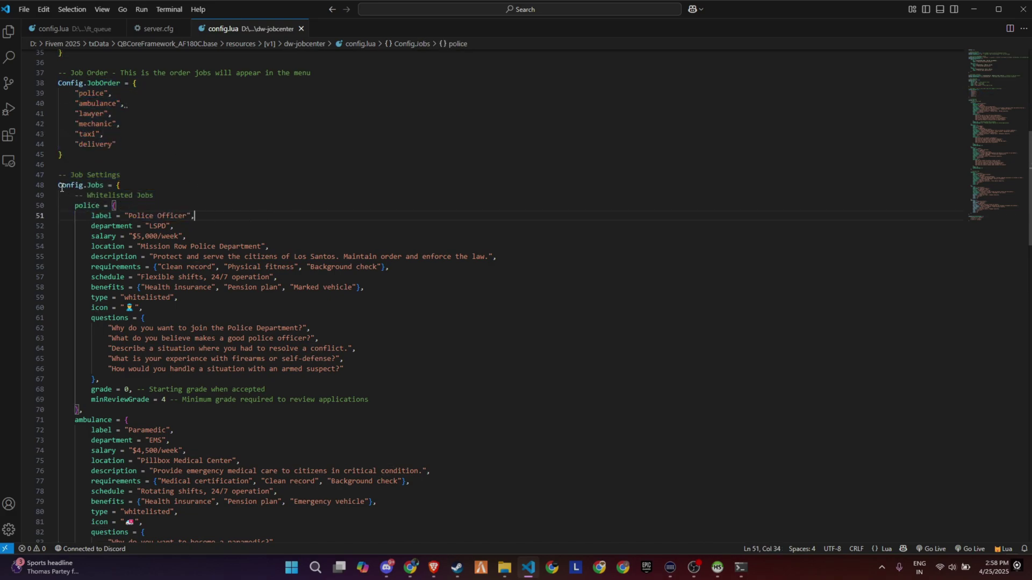
- Examine the police entry in Config.Jobs, including its questions, grades, type, benefits, schedule, requirements and description
left_click_drag(61, 188, 301, 414)
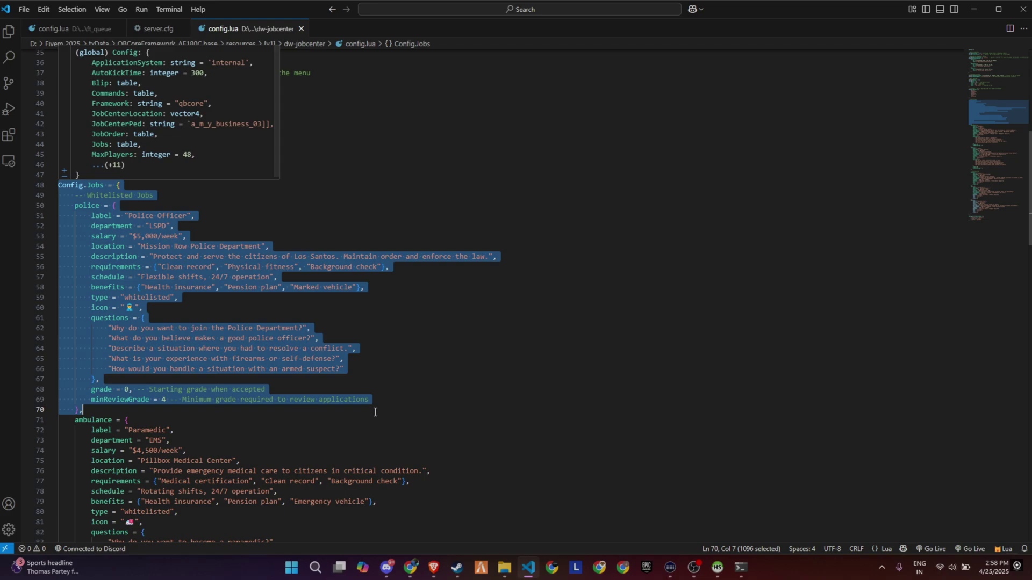
left_click(301, 413)
left_click_drag(344, 369, 108, 328)
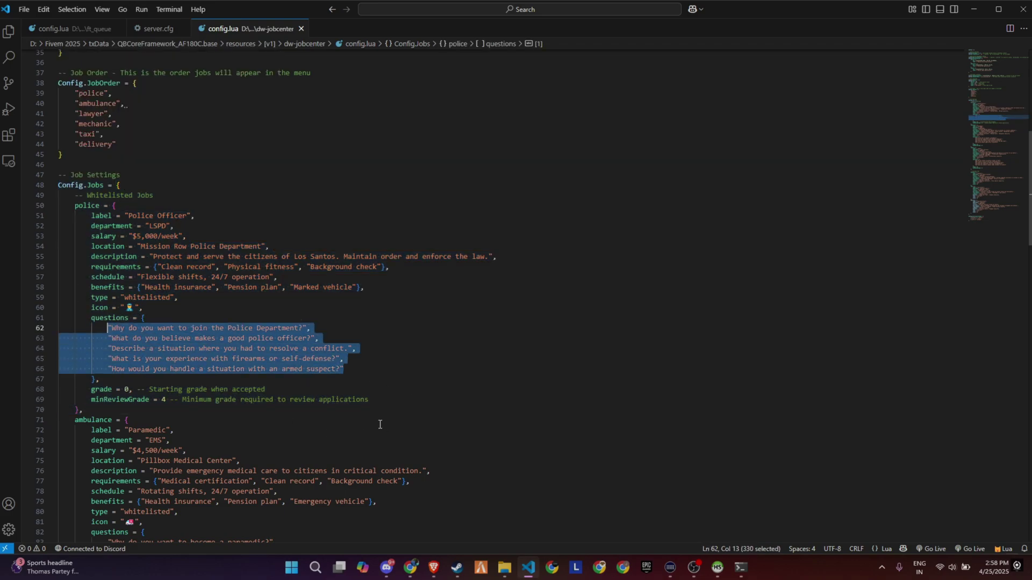
left_click_drag(271, 390, 81, 396)
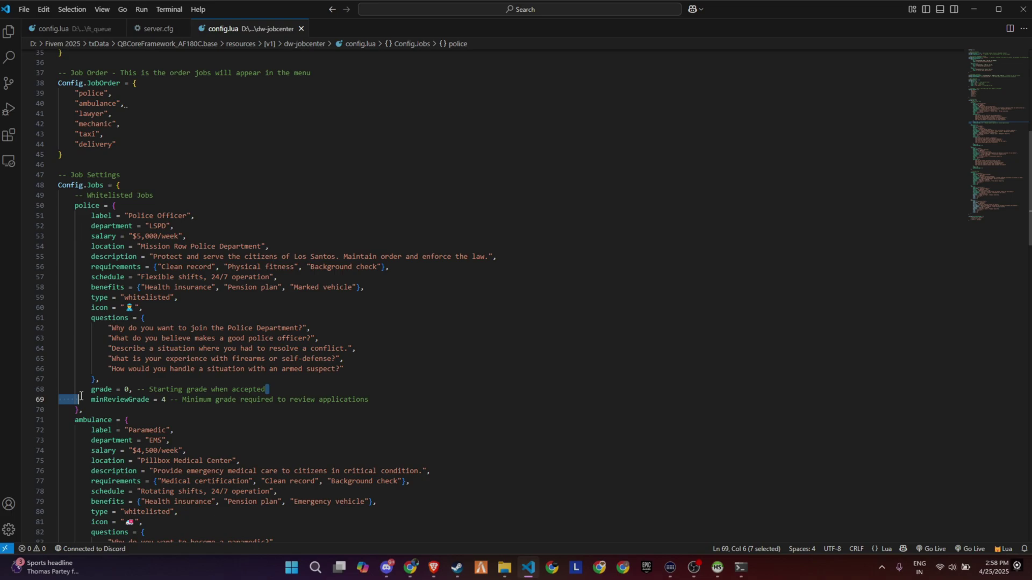
left_click_drag(400, 400, 85, 398)
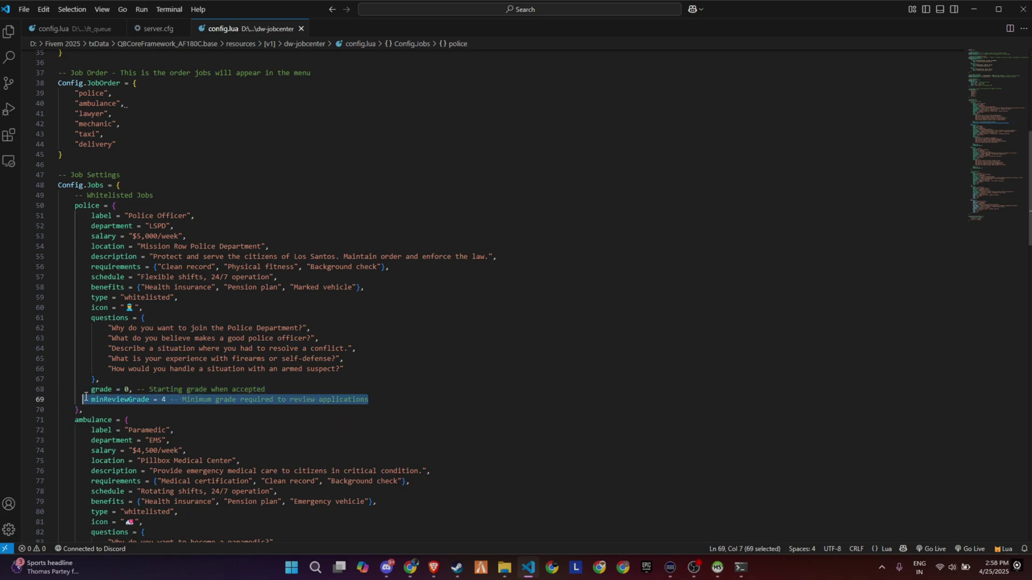
left_click_drag(181, 297, 87, 297)
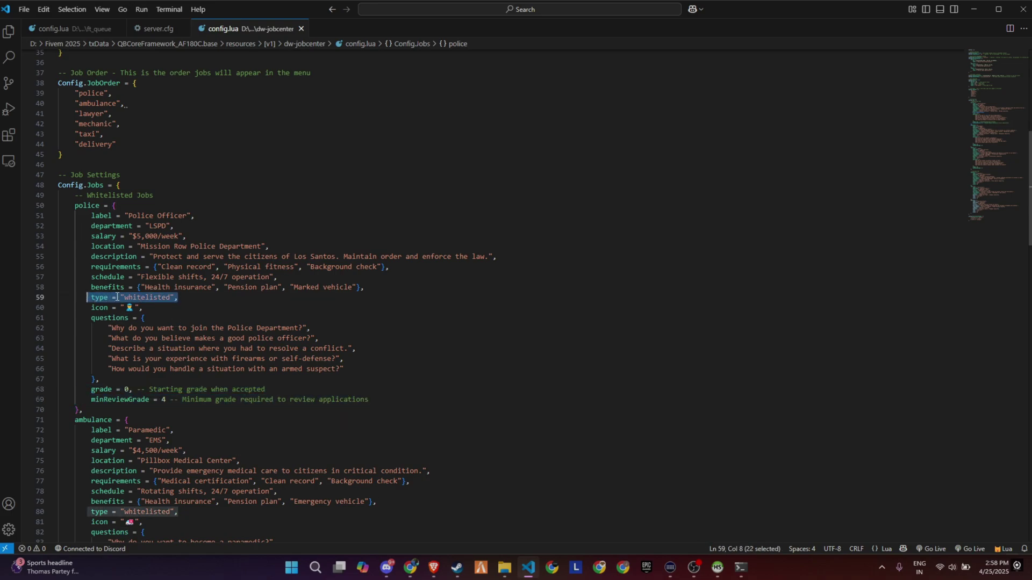
left_click_drag(393, 289, 94, 288)
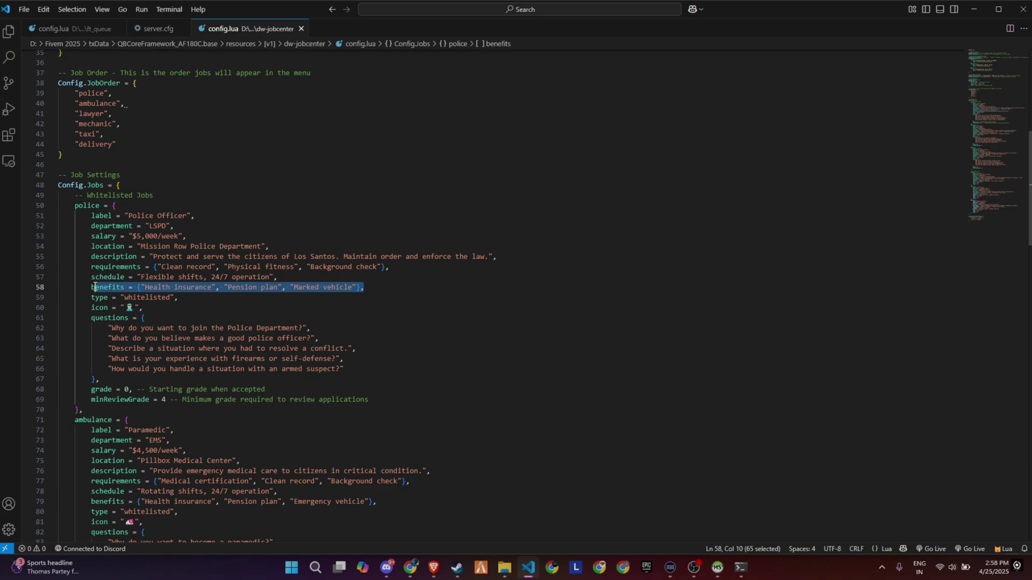
left_click_drag(280, 277, 83, 279)
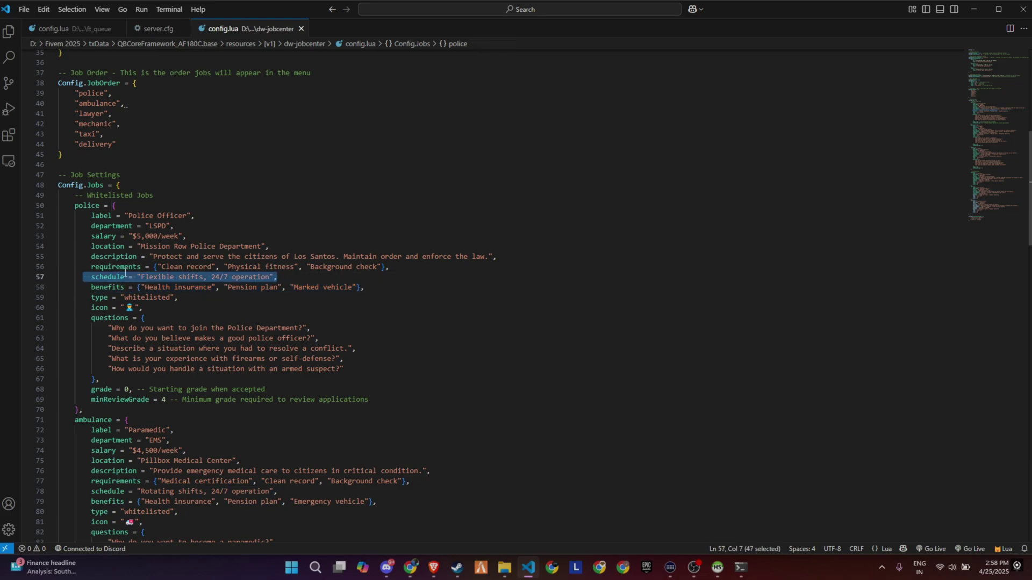
left_click_drag(392, 267, 85, 270)
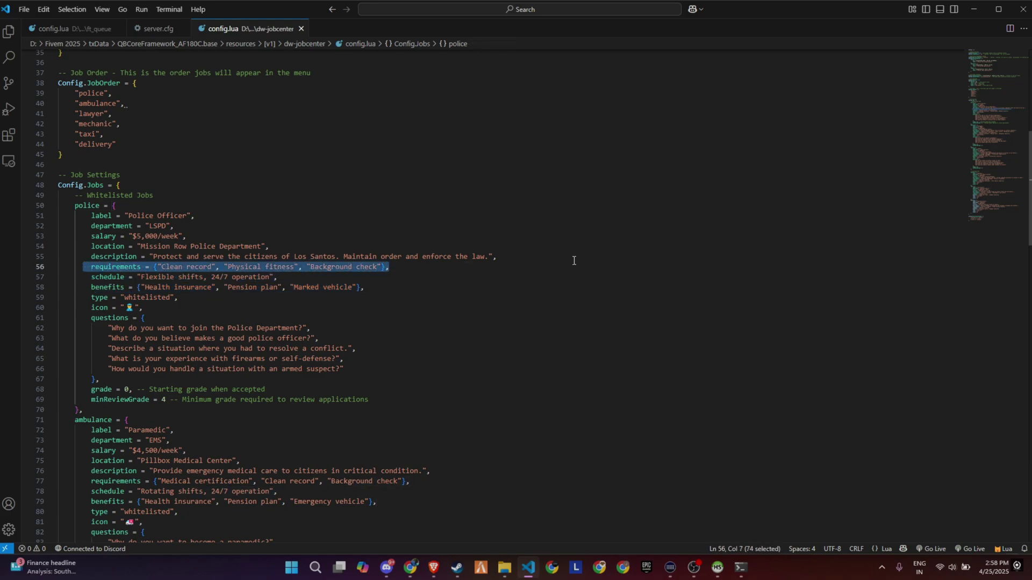
left_click_drag(498, 257, 85, 258)
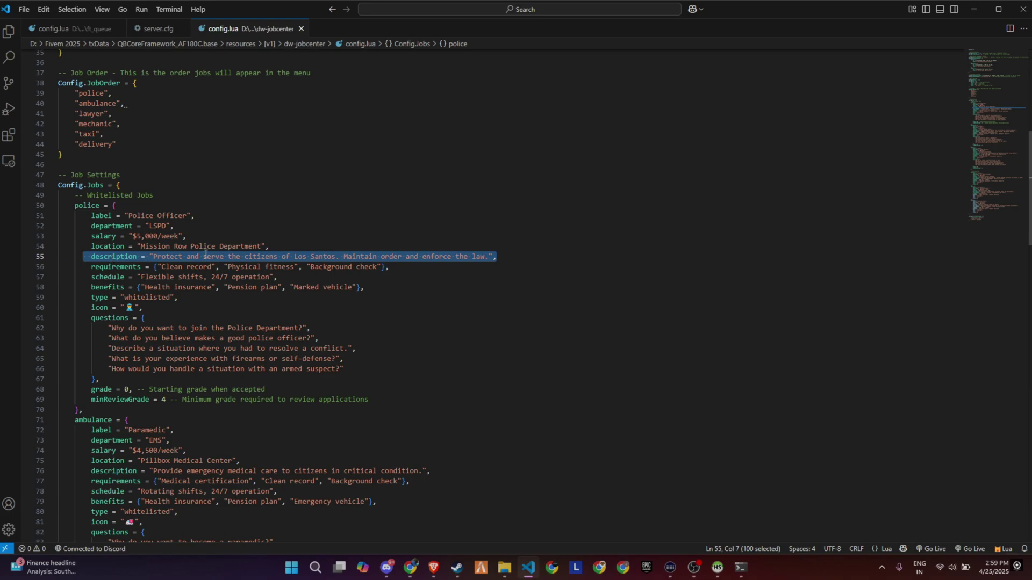
left_click_drag(302, 247, 81, 197)
left_click(539, 269)
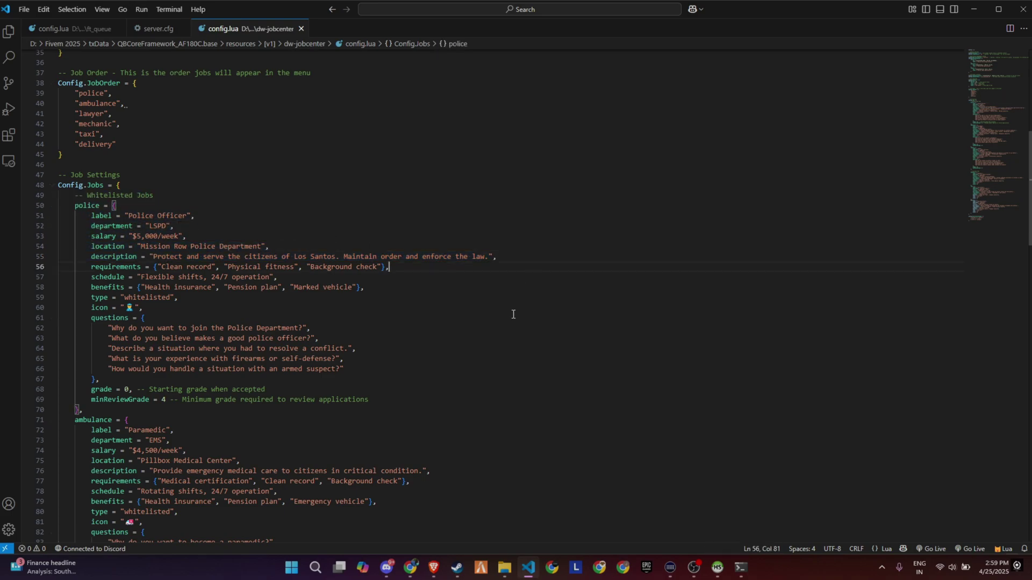
- Review the civilian job entries and notification types in the rest of config.lua, then return to the file's beginning
scroll(513, 314, "down", 20)
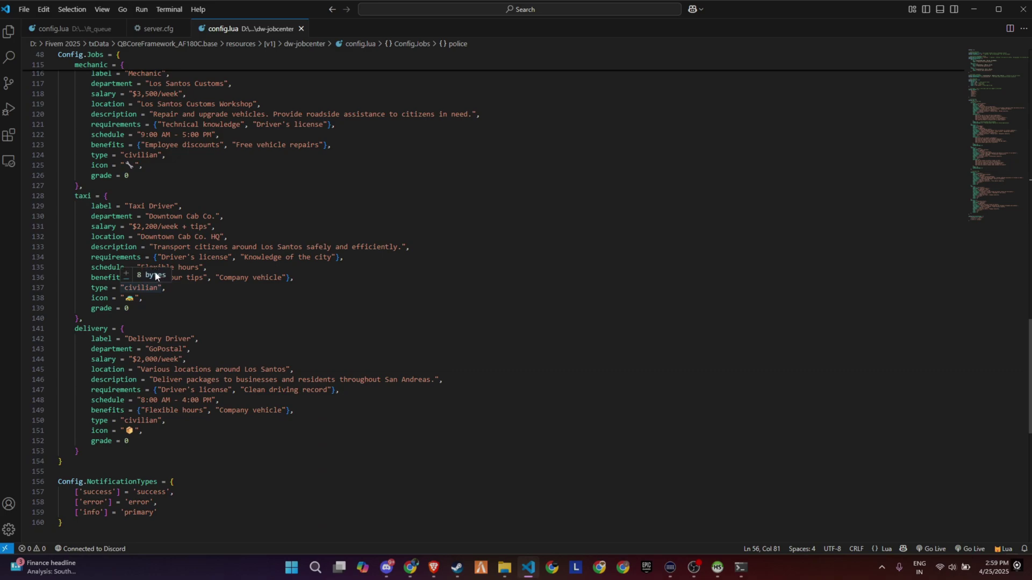
scroll(137, 330, "down", 2)
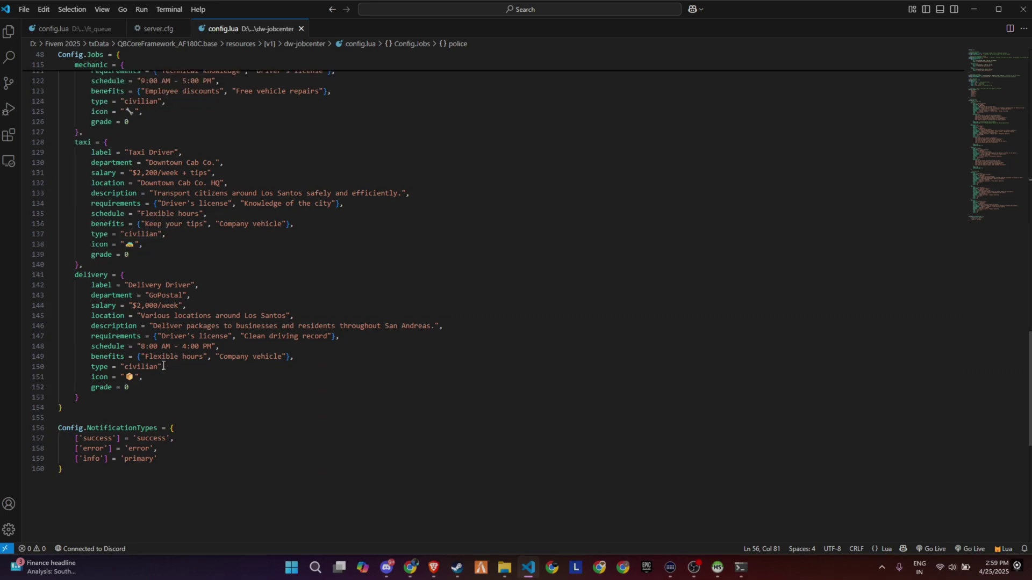
scroll(164, 376, "up", 20)
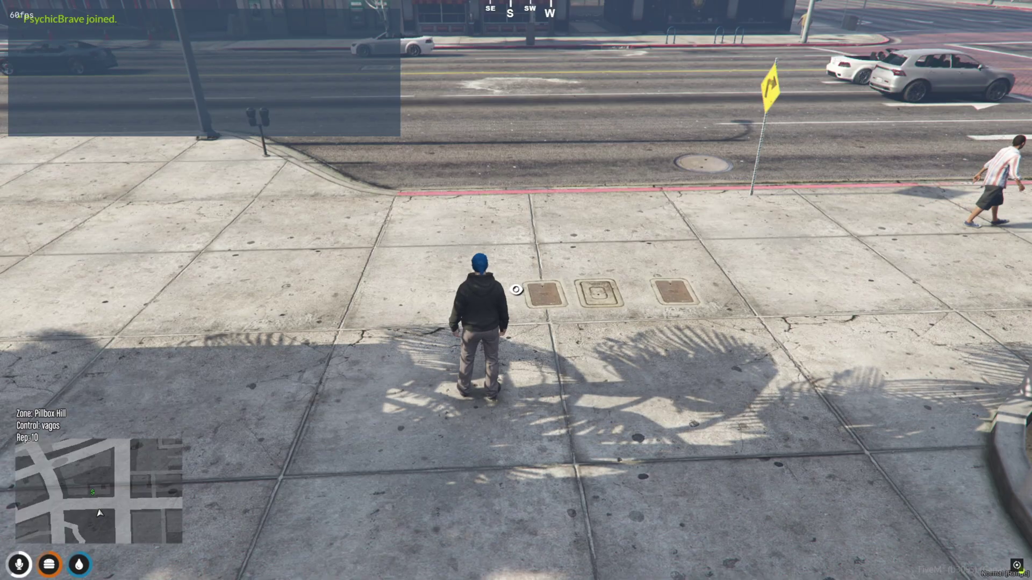
- Copy the four Config.JobCenterLocation coordinates from dw-jobcenter's config.lua in Visual Studio Code
key("alt+Tab")
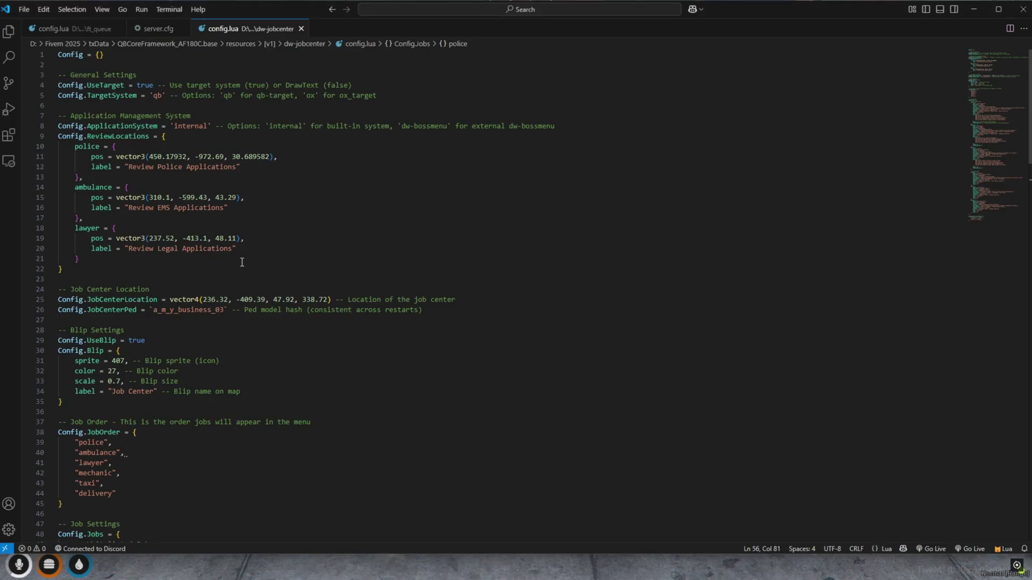
scroll(165, 224, "down", 5)
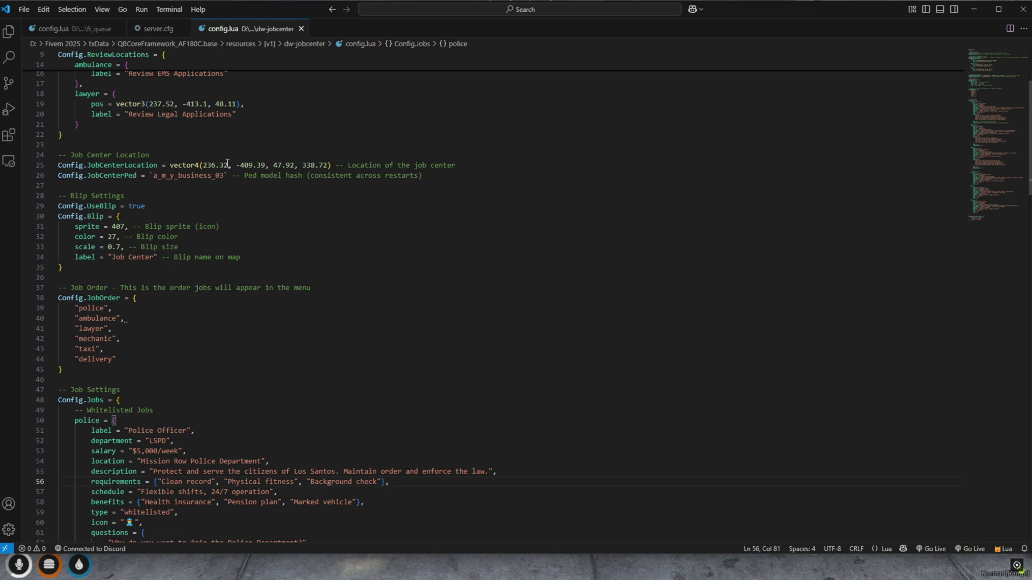
left_click_drag(204, 166, 327, 166)
key("ctrl+c")
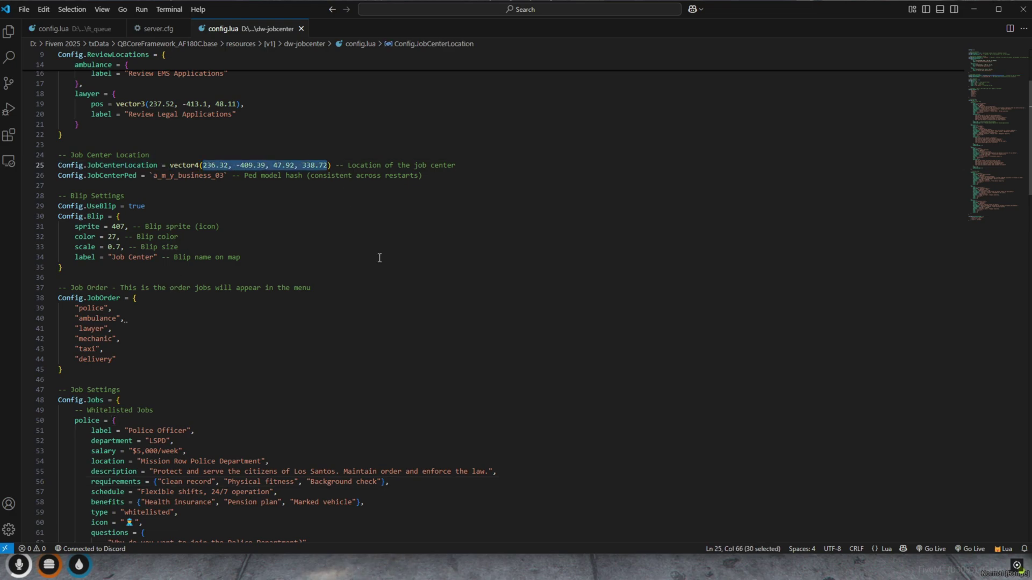
- Switch back to FiveM and teleport the character to the copied job center coordinates with the /tp chat command
left_click(391, 563)
type("t/tp")
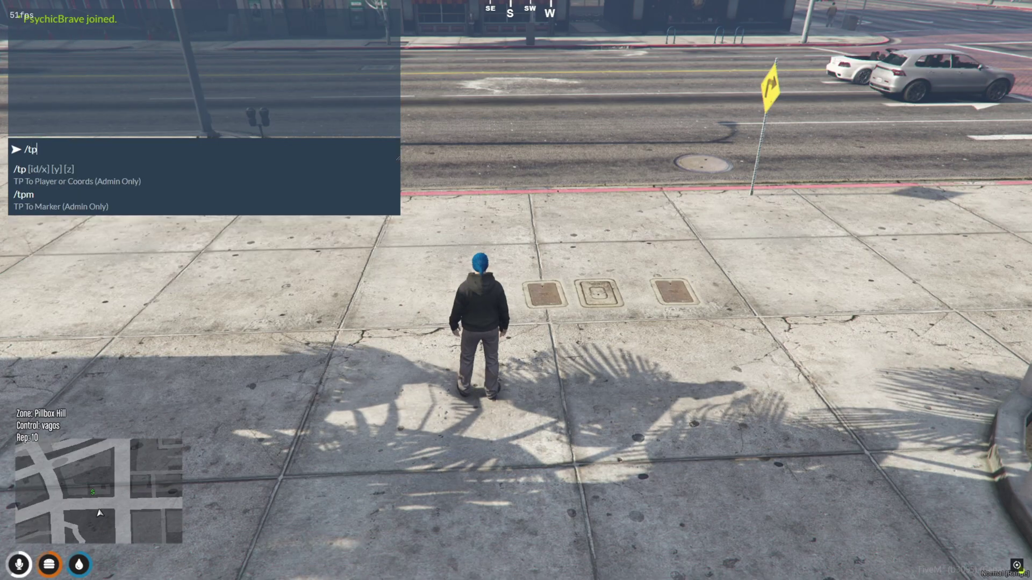
key("ctrl+v")
key("Return")
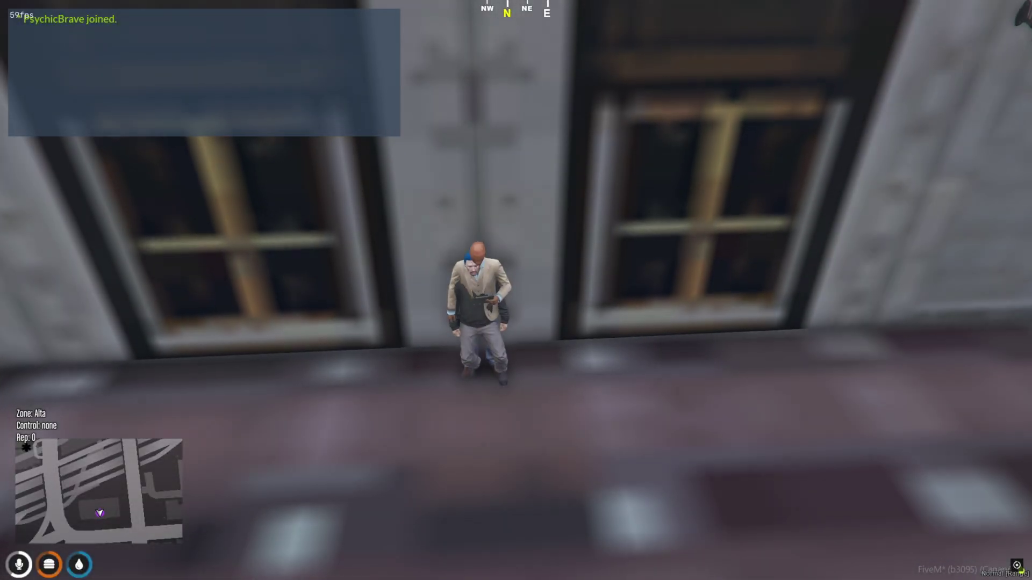
- Open the job center through its ped and examine the Police Officer listing's salary, location, type, requirements and benefits
key("e")
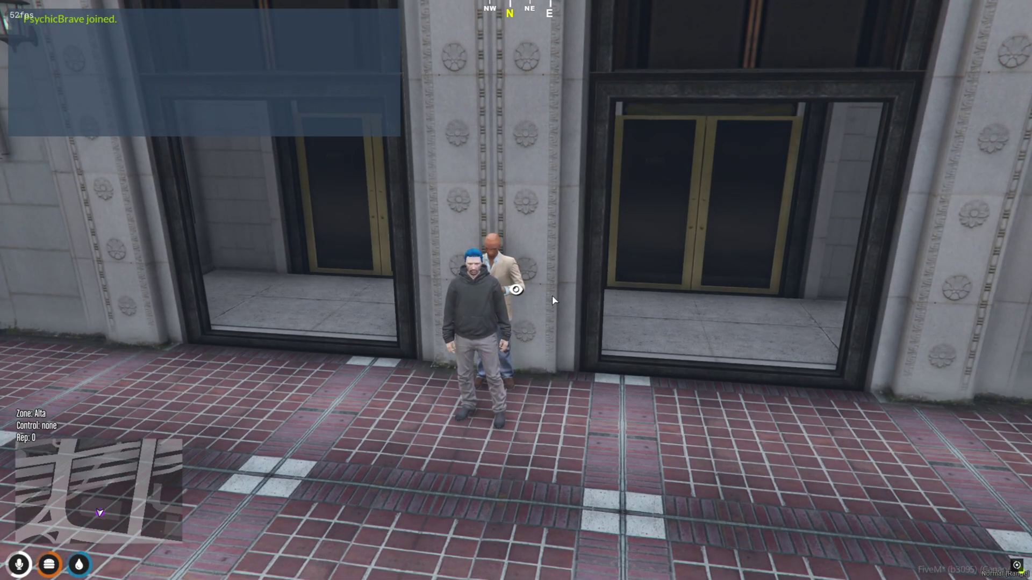
left_click(366, 229)
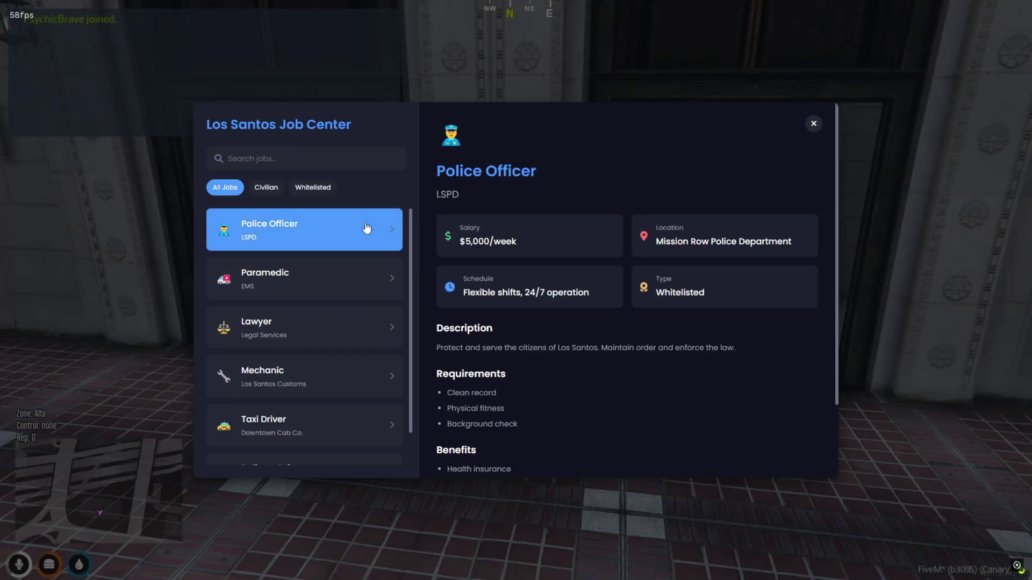
left_click_drag(494, 246, 462, 245)
left_click_drag(734, 245, 651, 263)
left_click_drag(707, 295, 620, 294)
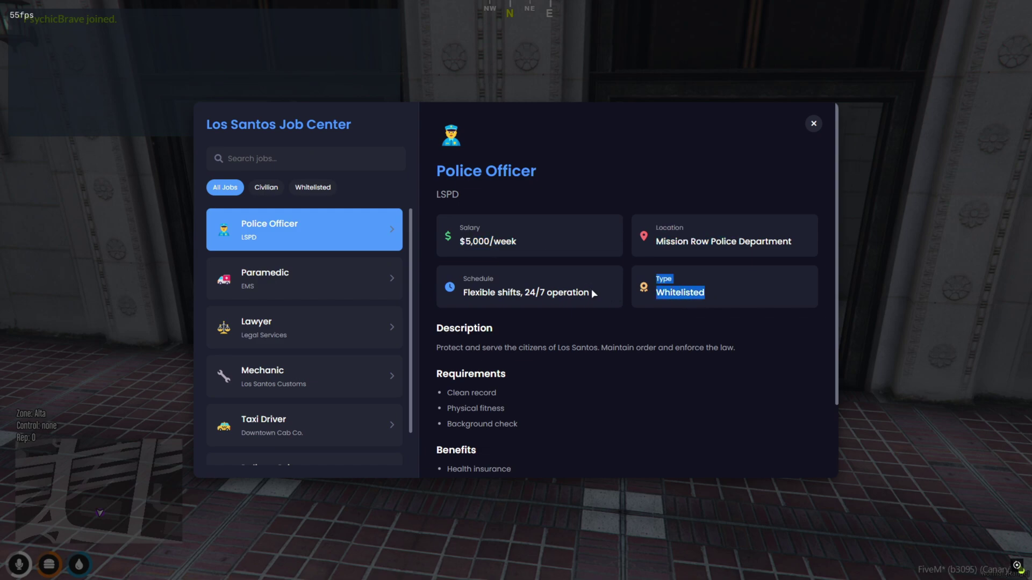
scroll(521, 341, "down", 2)
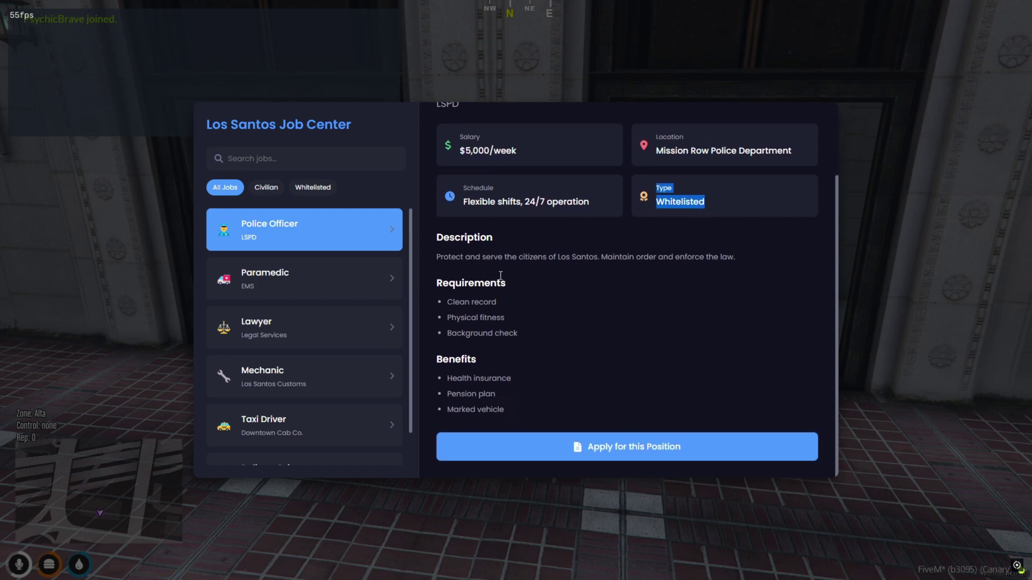
scroll(466, 355, "up", 3)
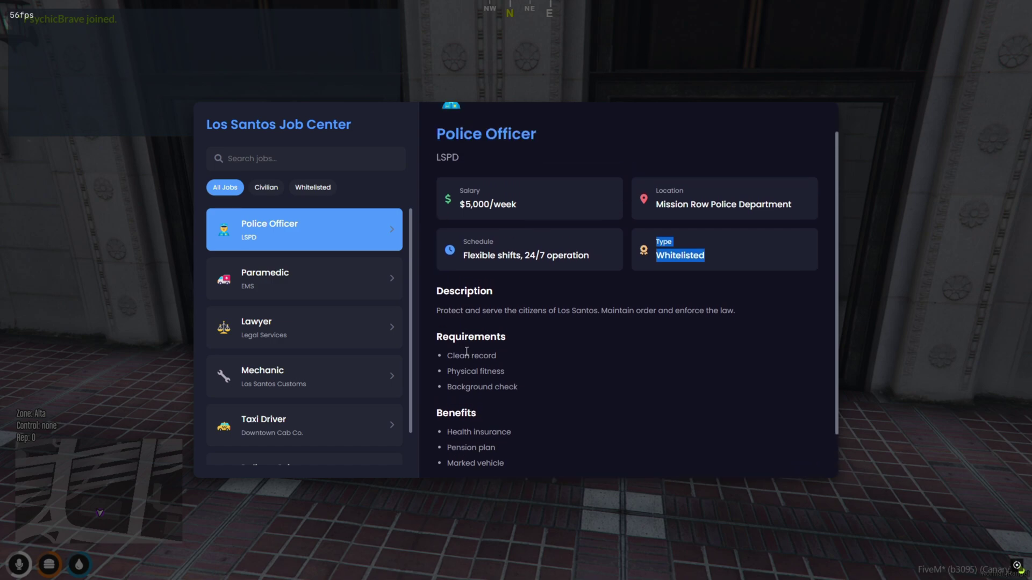
- Examine the listings for the lawyer, paramedic, mechanic, taxi driver and delivery driver jobs
left_click(299, 320)
left_click(303, 294)
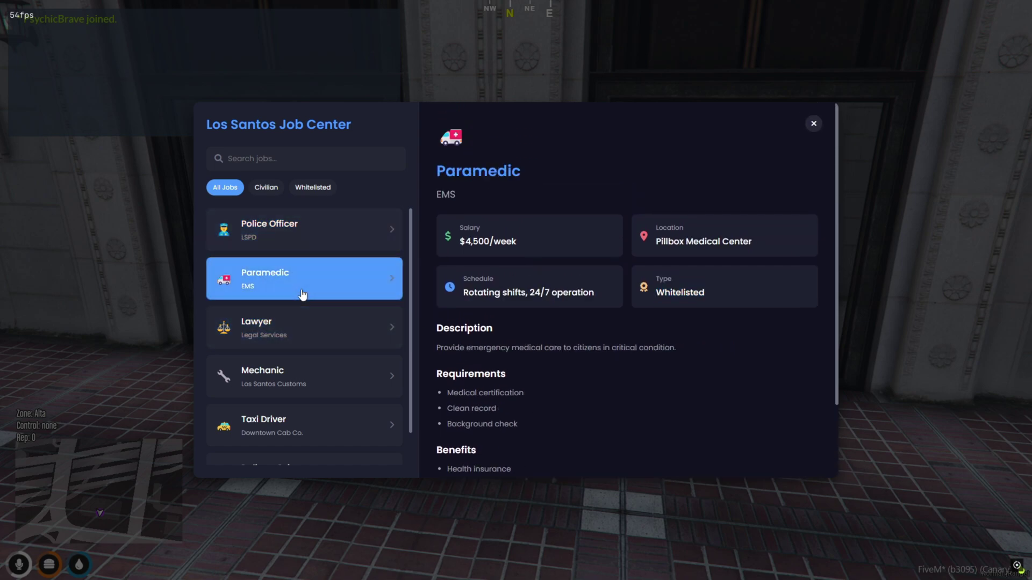
scroll(317, 318, "down", 1)
left_click(329, 340)
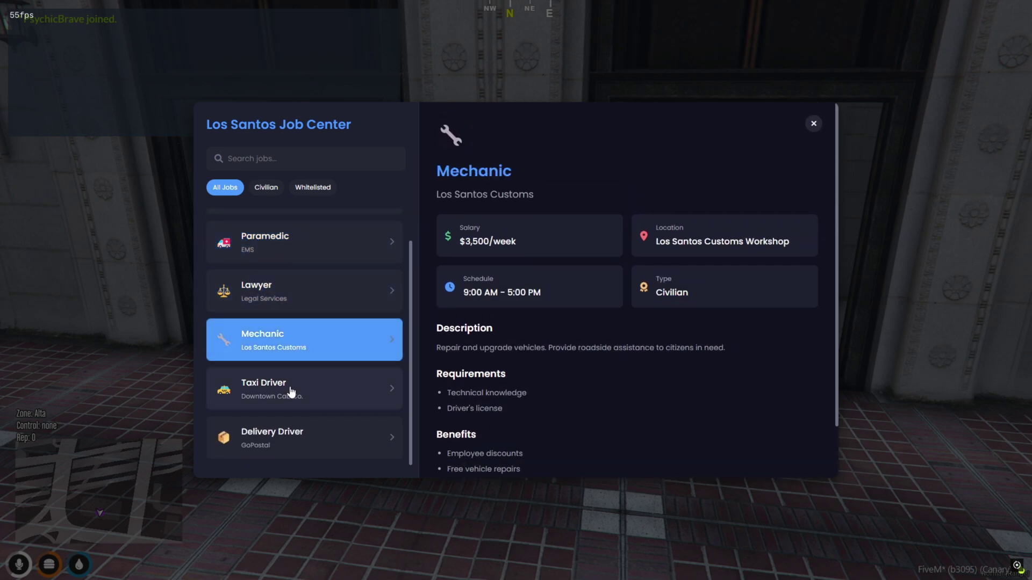
scroll(545, 415, "down", 1)
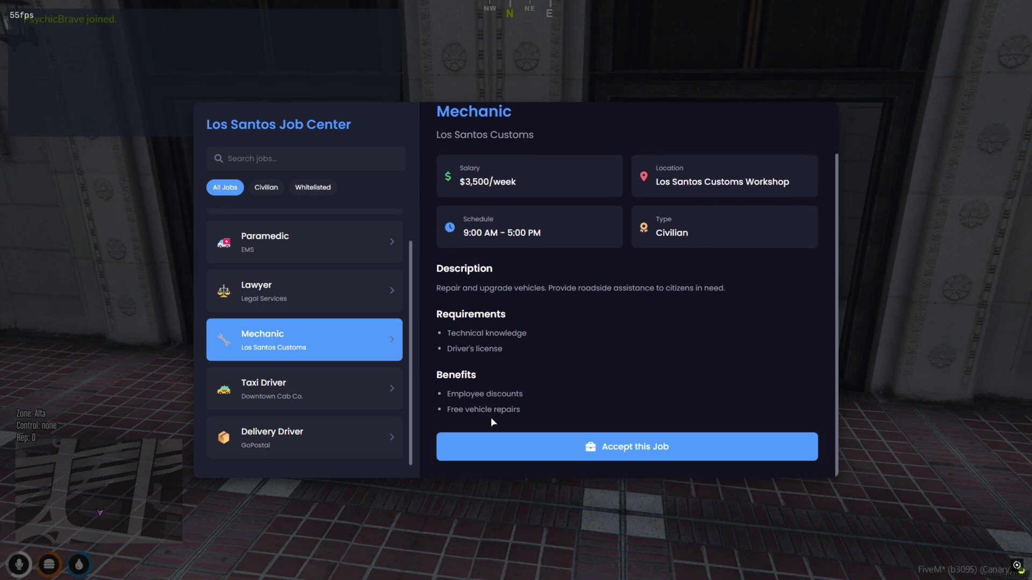
scroll(494, 418, "up", 1)
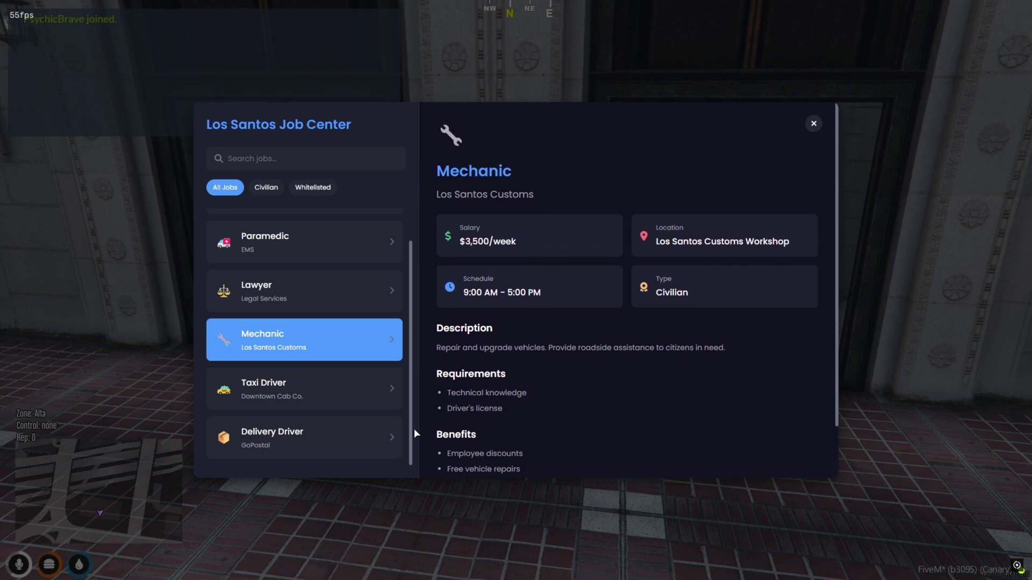
left_click(374, 393)
scroll(301, 449, "down", 1)
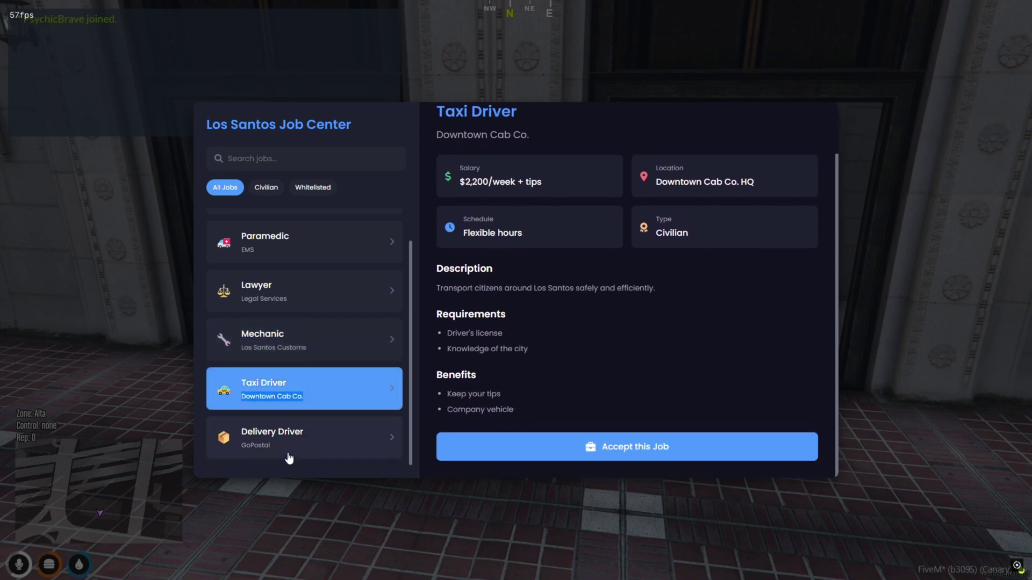
left_click(307, 454)
scroll(455, 301, "up", 1)
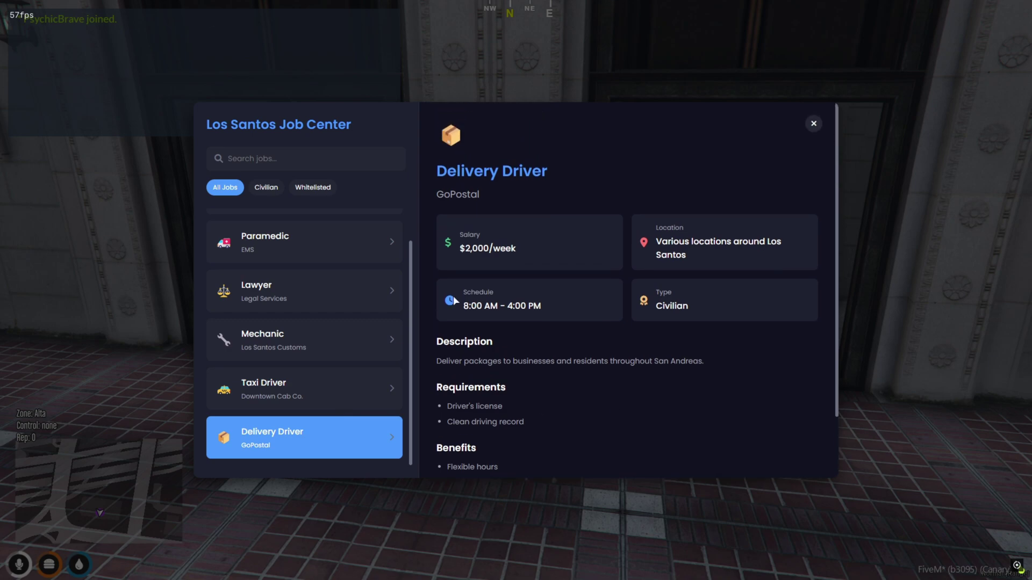
- Filter the job list to whitelisted jobs and start an application for the Police Officer position
left_click(321, 243)
left_click(306, 192)
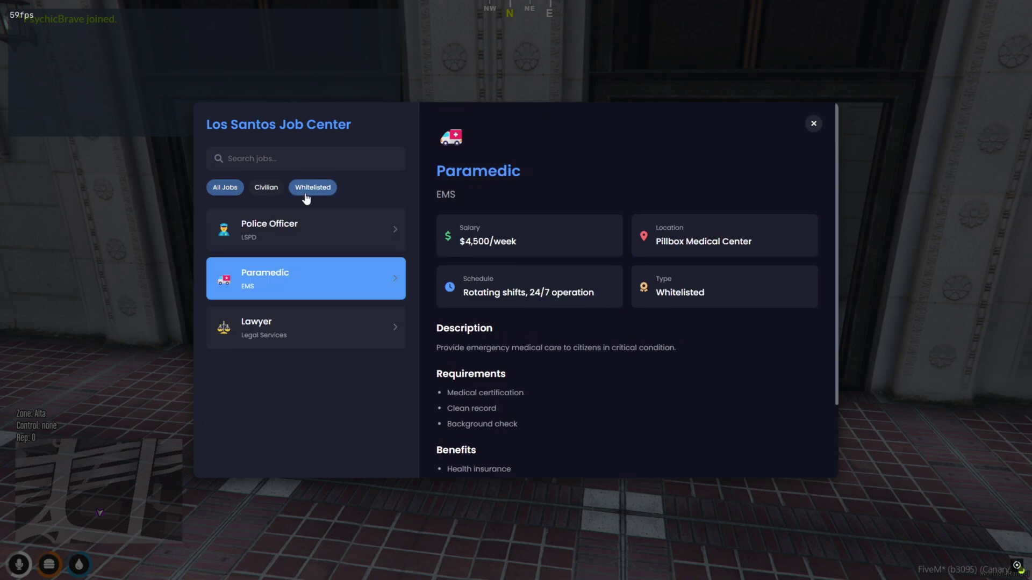
left_click(282, 228)
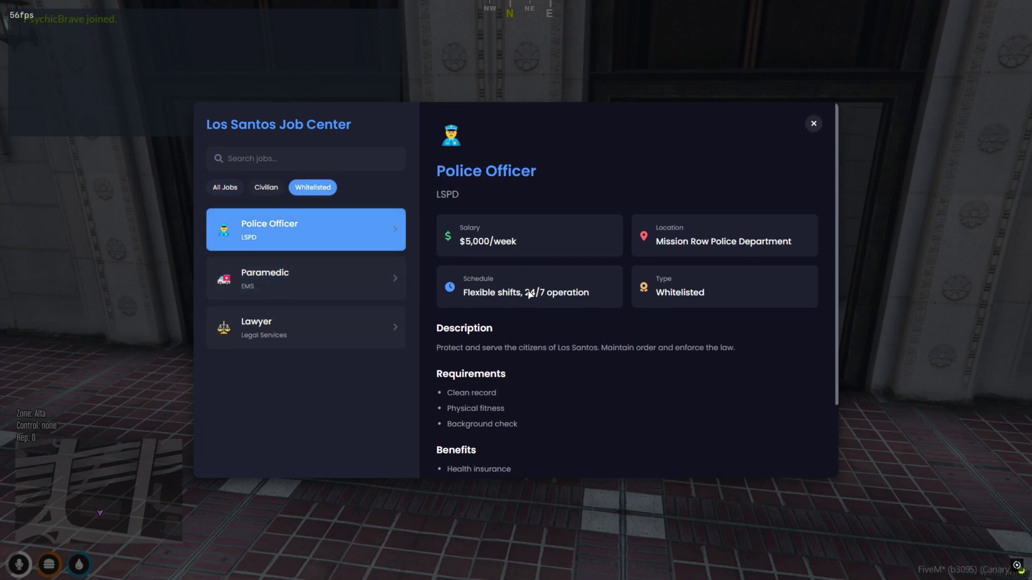
scroll(533, 301, "down", 2)
left_click(615, 457)
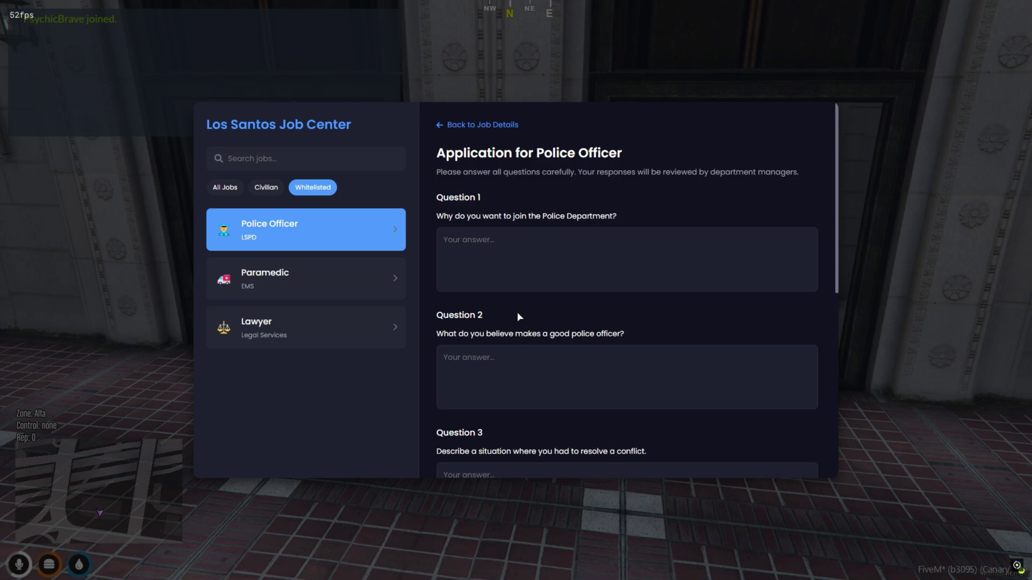
- Answer the first three application questions with the sample texts "tghth", "thht" and "thht"
left_click(496, 251)
type("tgh")
left_click(502, 367)
type("thht")
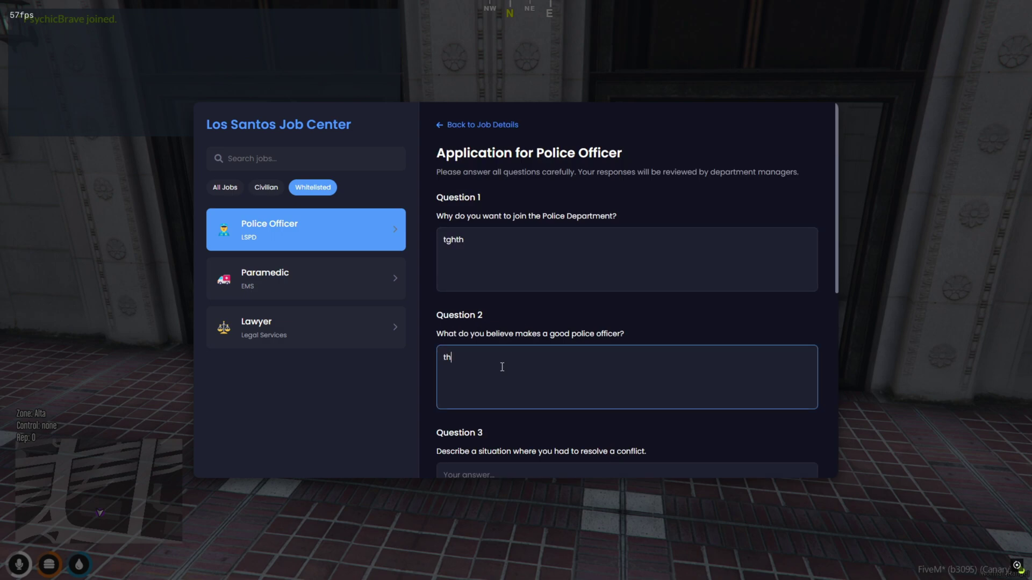
scroll(511, 371, "down", 4)
left_click(528, 296)
type("thht")
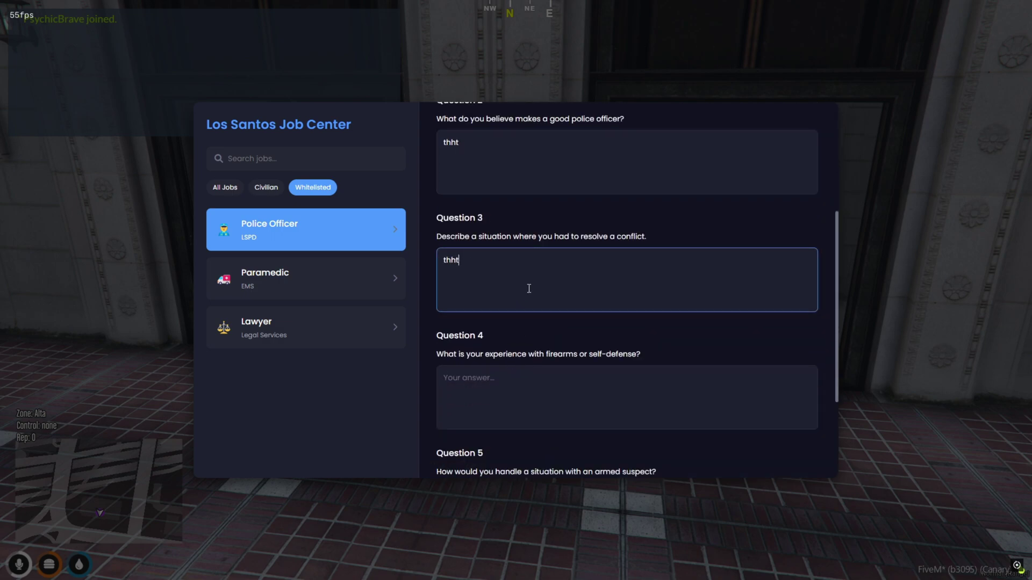
- Answer application question 4 with "ththth" and question 5 with "hththt5"
left_click(532, 389)
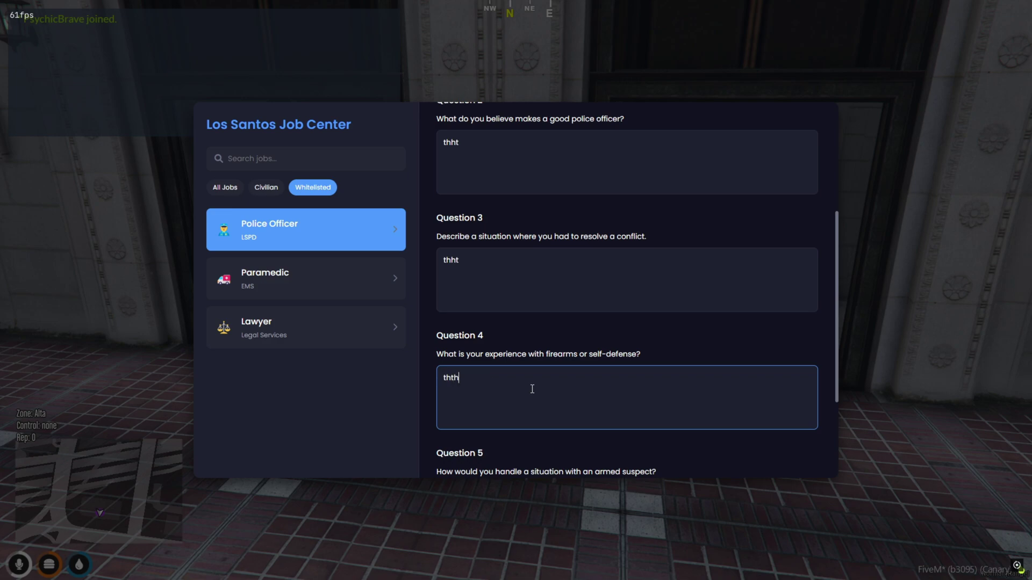
type("ththth")
scroll(532, 388, "down", 3)
left_click(532, 381)
type("htht")
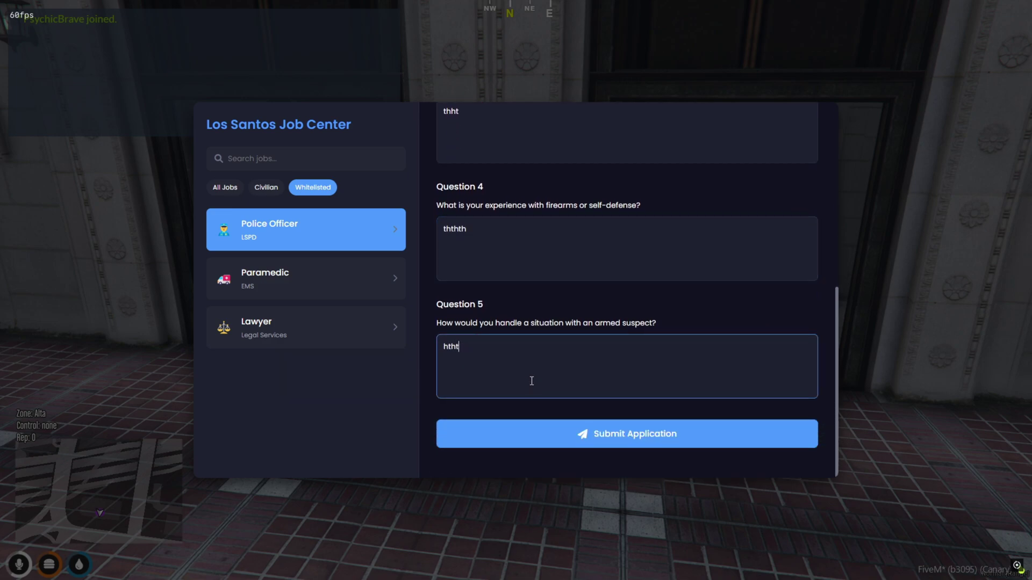
- Check the answers to all five questions and submit the Police Officer application
scroll(531, 381, "up", 8)
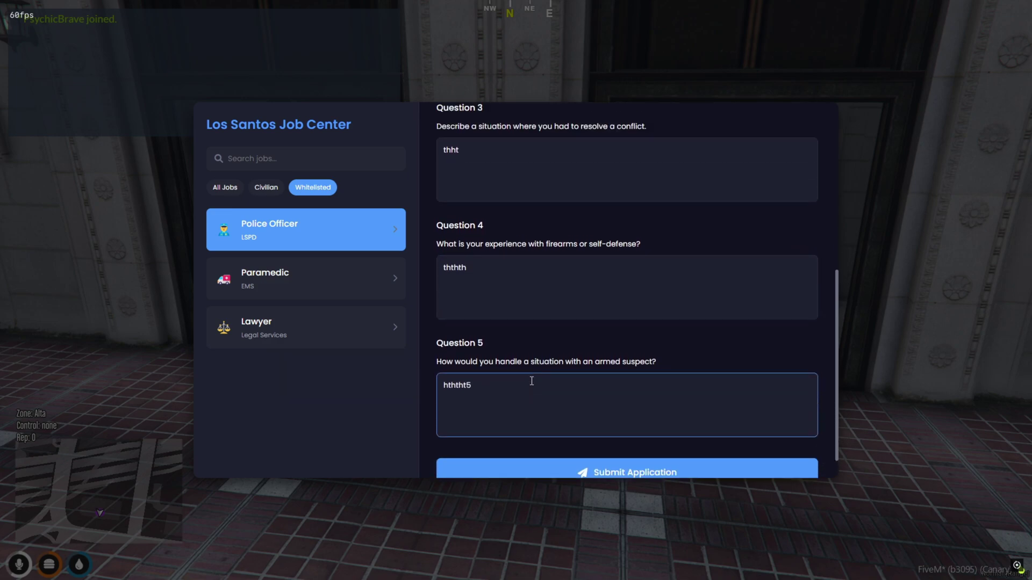
scroll(531, 381, "down", 8)
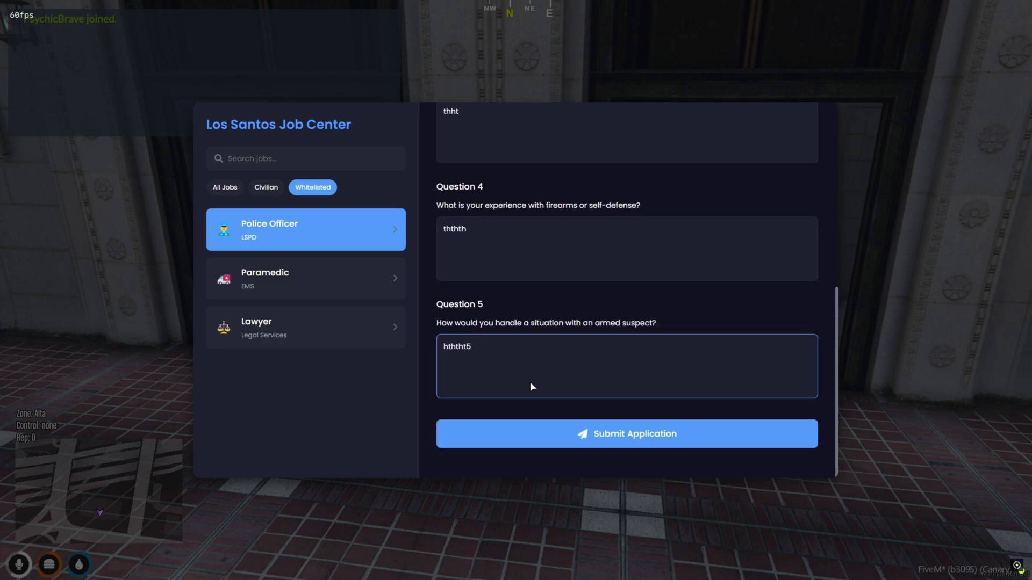
scroll(531, 382, "up", 7)
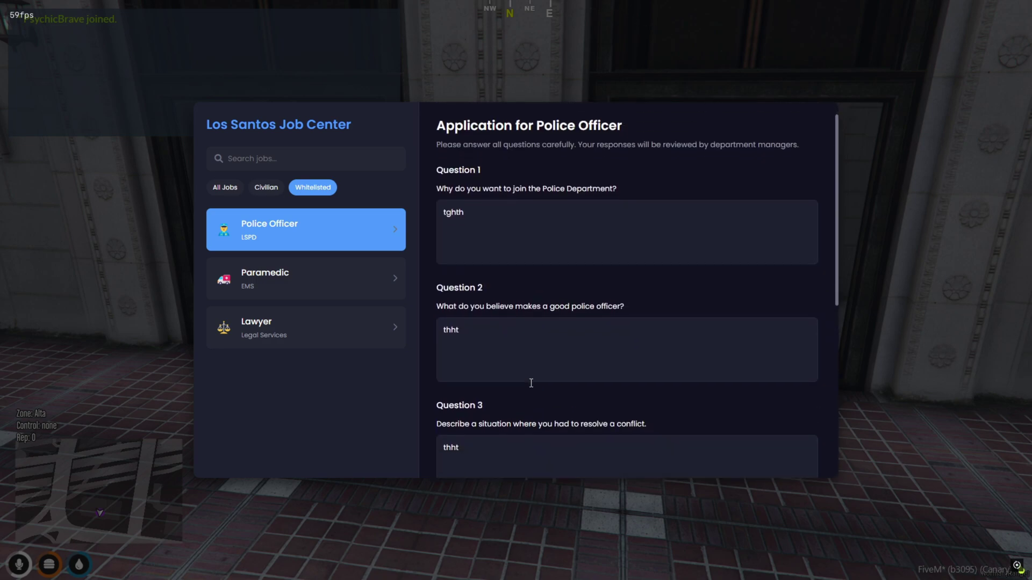
scroll(531, 382, "down", 8)
left_click(559, 441)
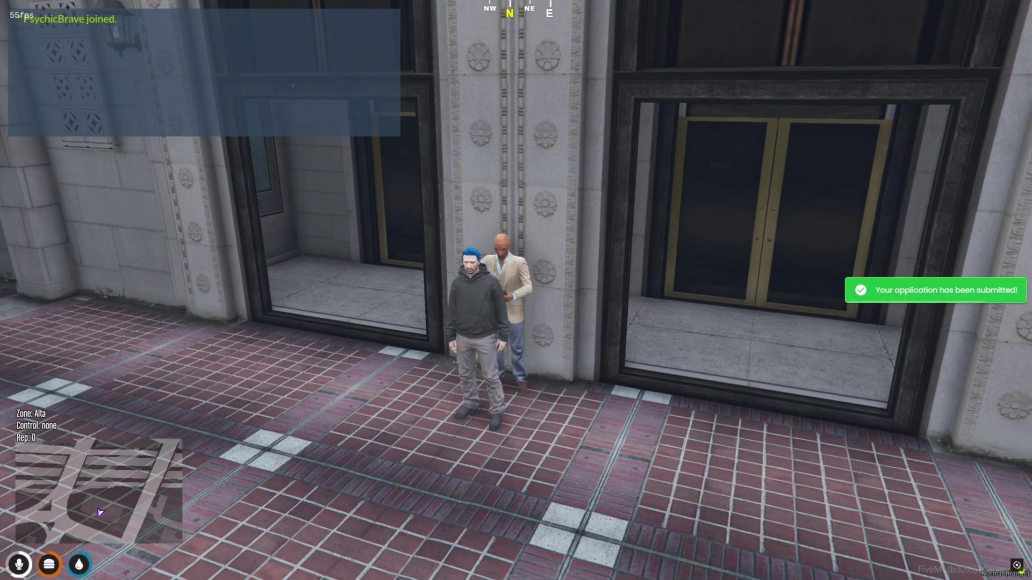
- Reopen the job center, view the paramedic and lawyer listings, and compare them with the mechanic listing among all jobs
key("alt")
left_click(516, 291)
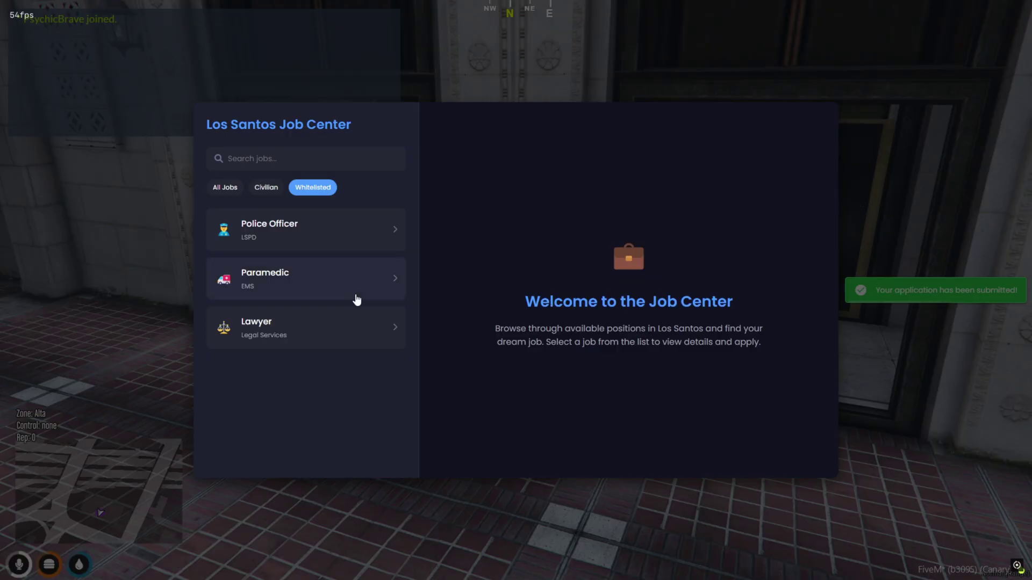
left_click(349, 297)
left_click(336, 344)
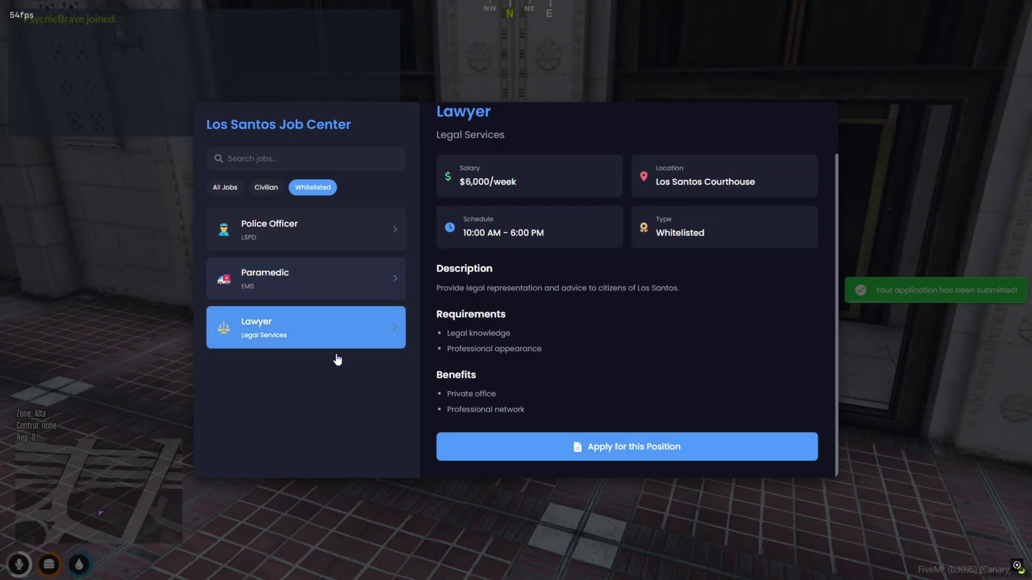
left_click(225, 187)
scroll(290, 334, "down", 1)
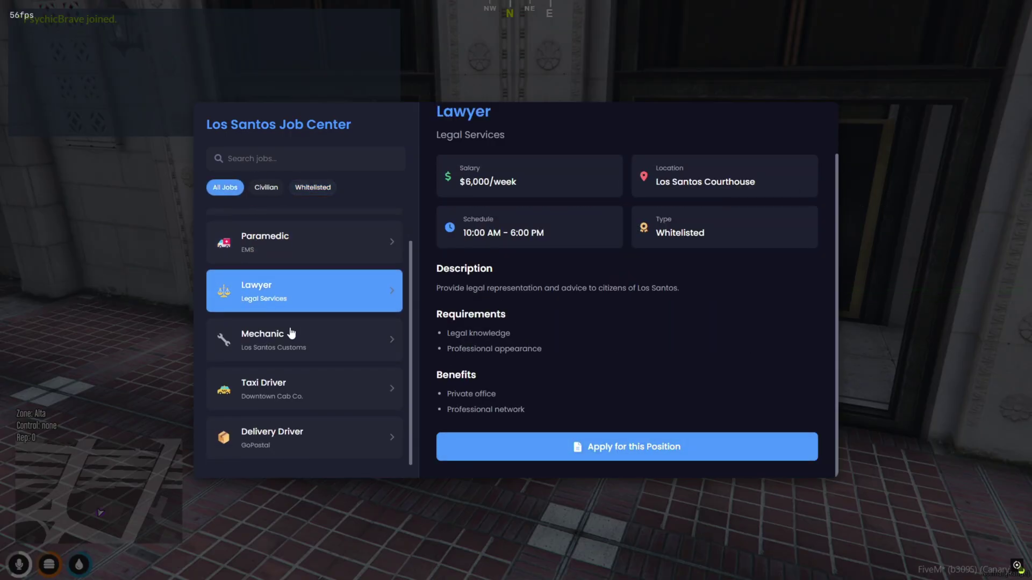
left_click(317, 344)
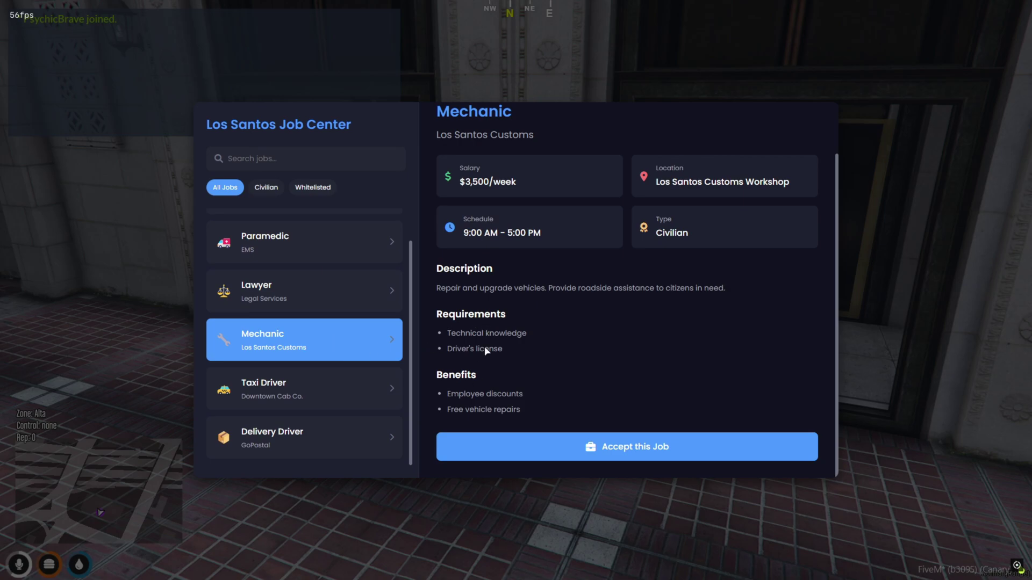
scroll(487, 351, "up", 1)
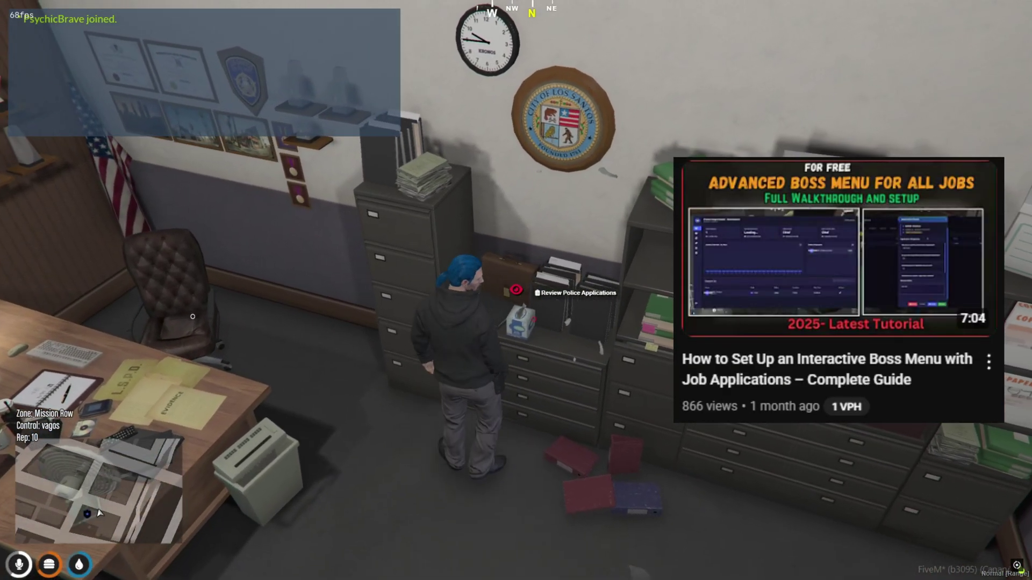
- Open the police application review at Mission Row and examine the answers in the first listed application
left_click(517, 292)
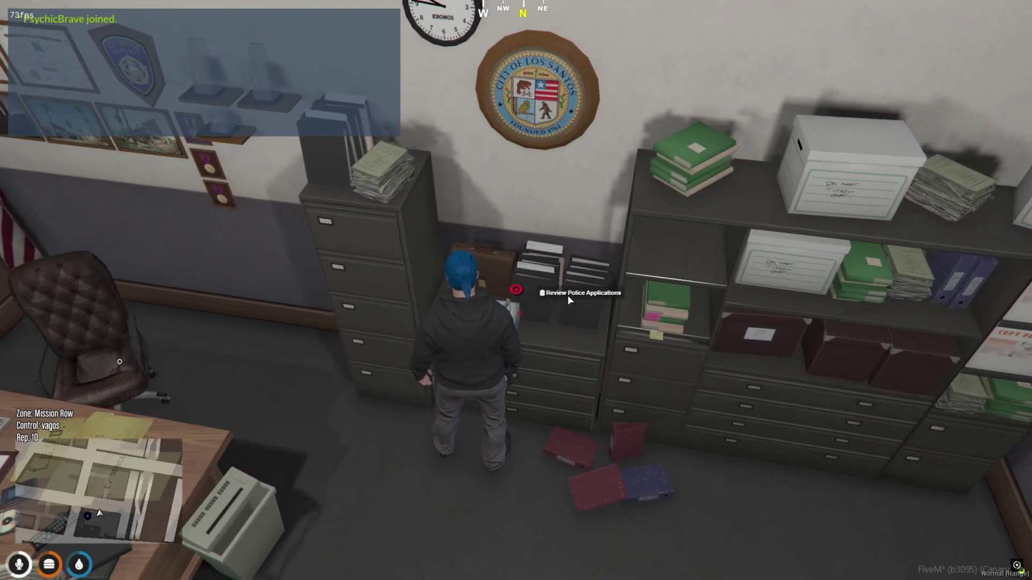
left_click(568, 294)
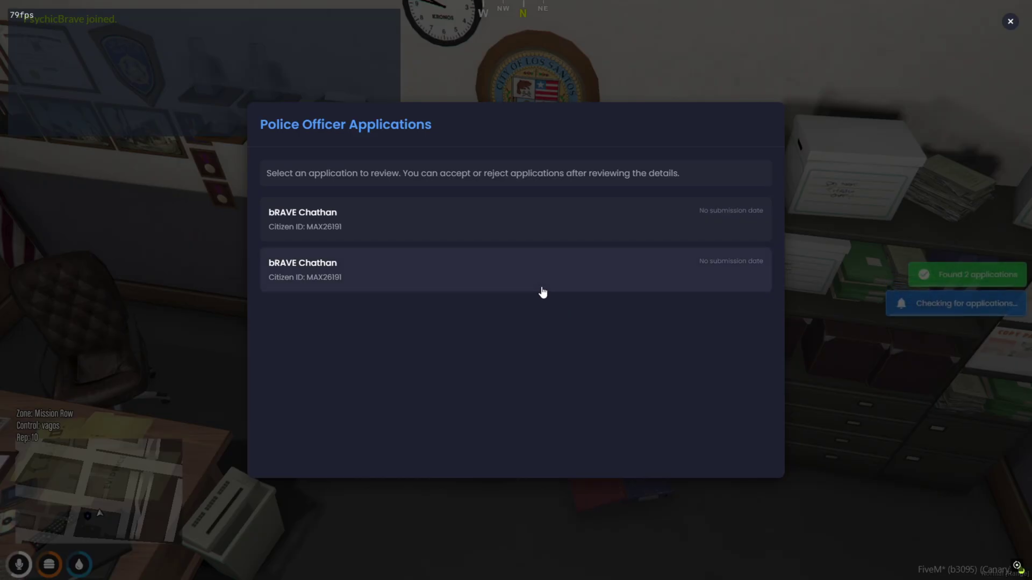
left_click(396, 236)
scroll(404, 231, "down", 5)
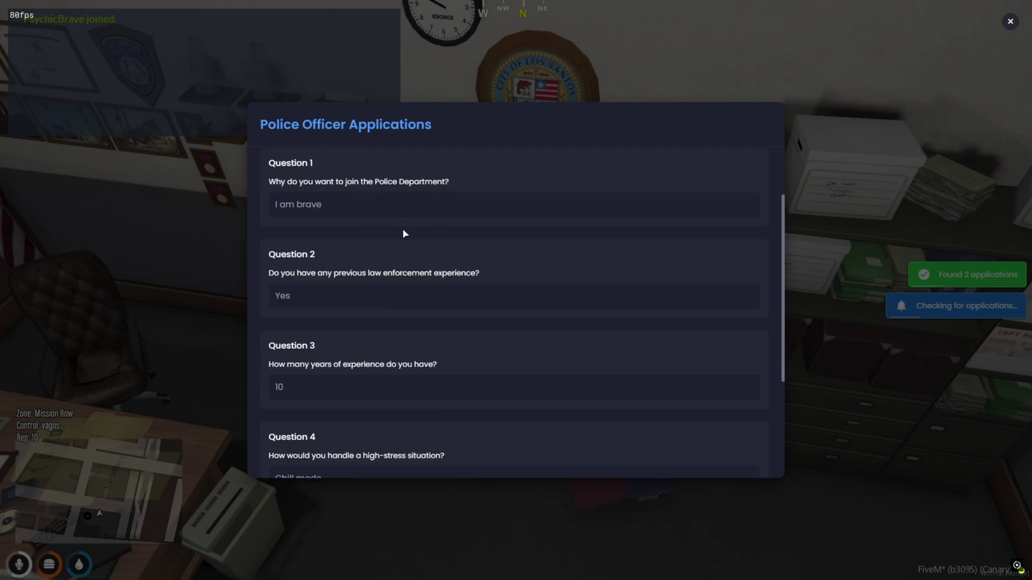
- Return to the police application list, review the answers in the second application, accept it, and close the review window
scroll(403, 231, "up", 5)
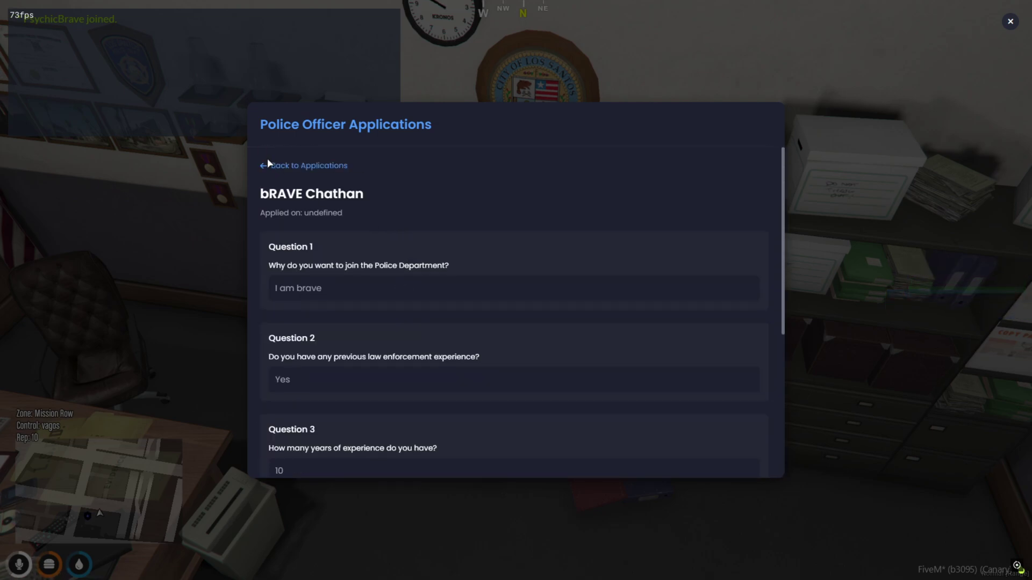
left_click(267, 164)
left_click(364, 279)
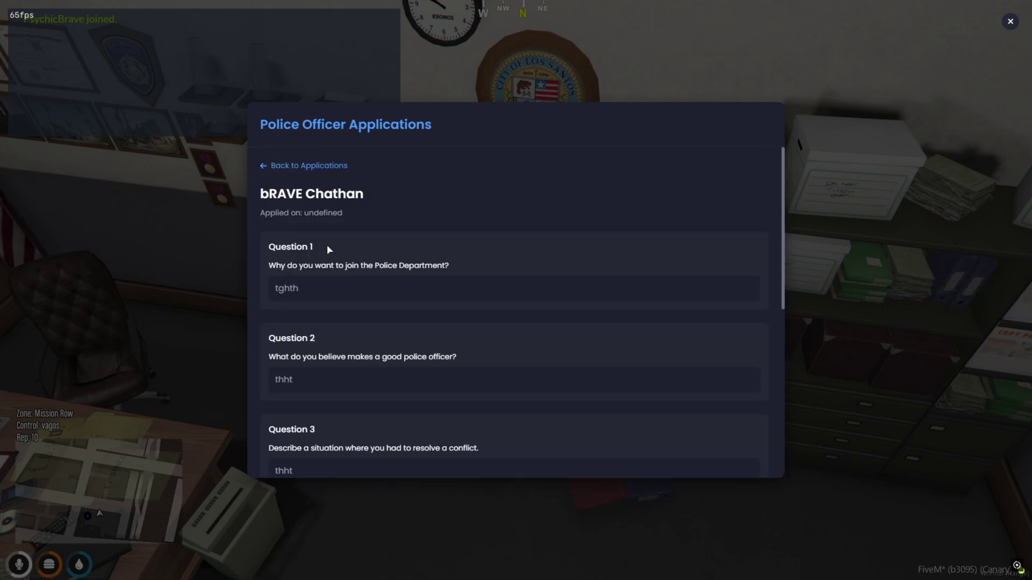
scroll(422, 230, "down", 5)
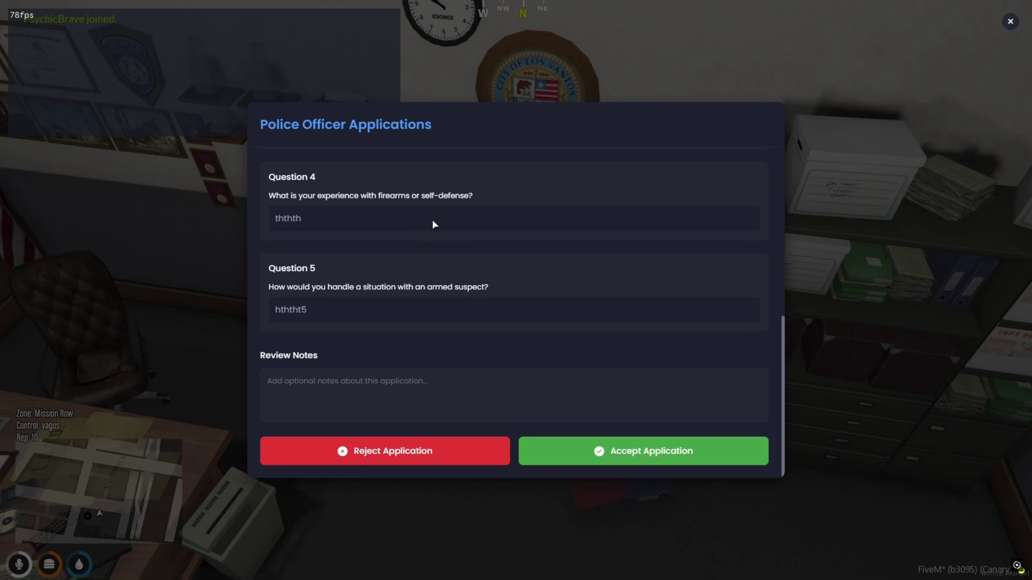
scroll(433, 333, "up", 2)
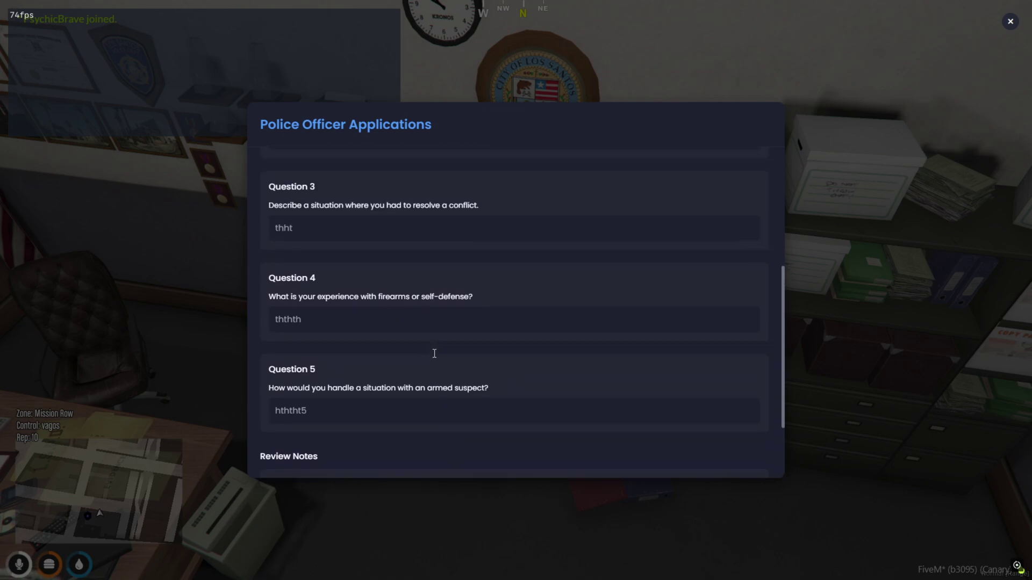
scroll(429, 362, "down", 2)
left_click(581, 464)
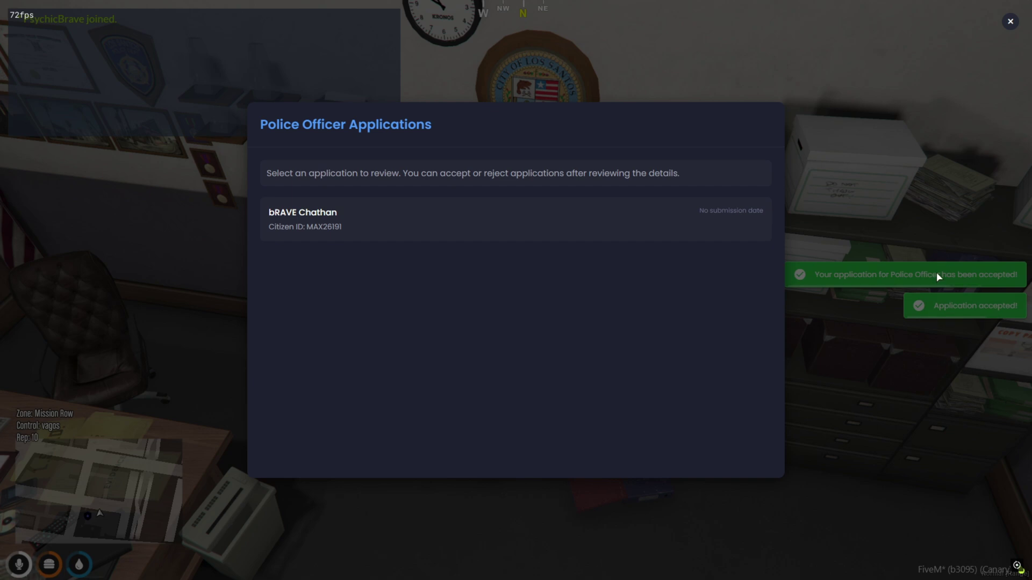
key("Escape")
- Return to the job center attendant in Alta and open the Job Center
key("w")
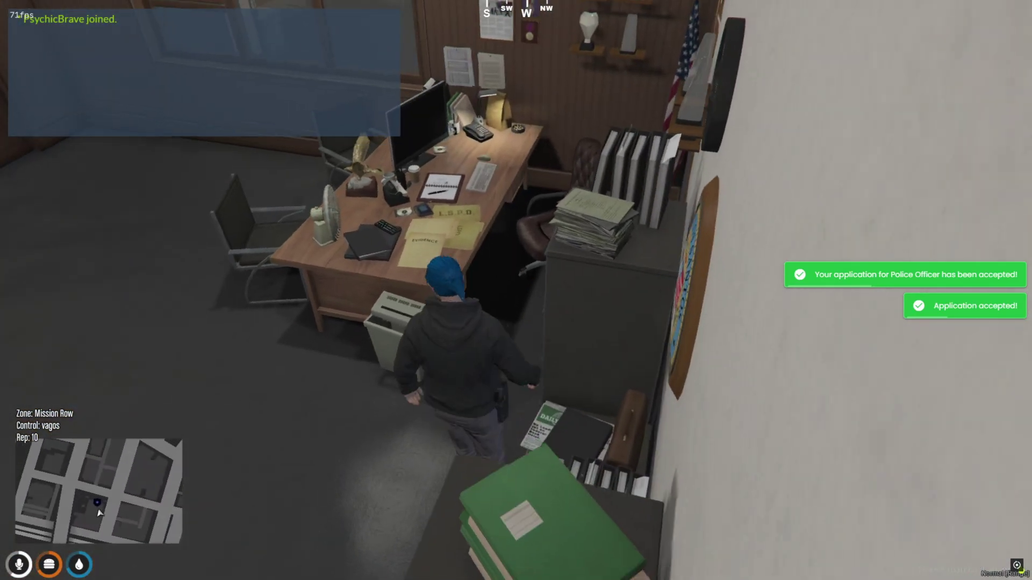
key("w")
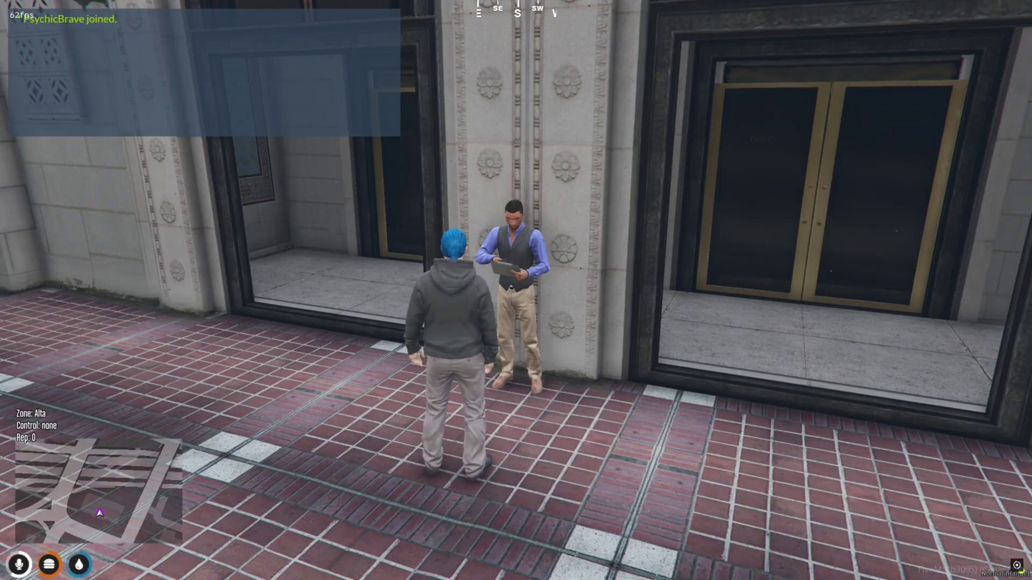
key("alt")
left_click(516, 290)
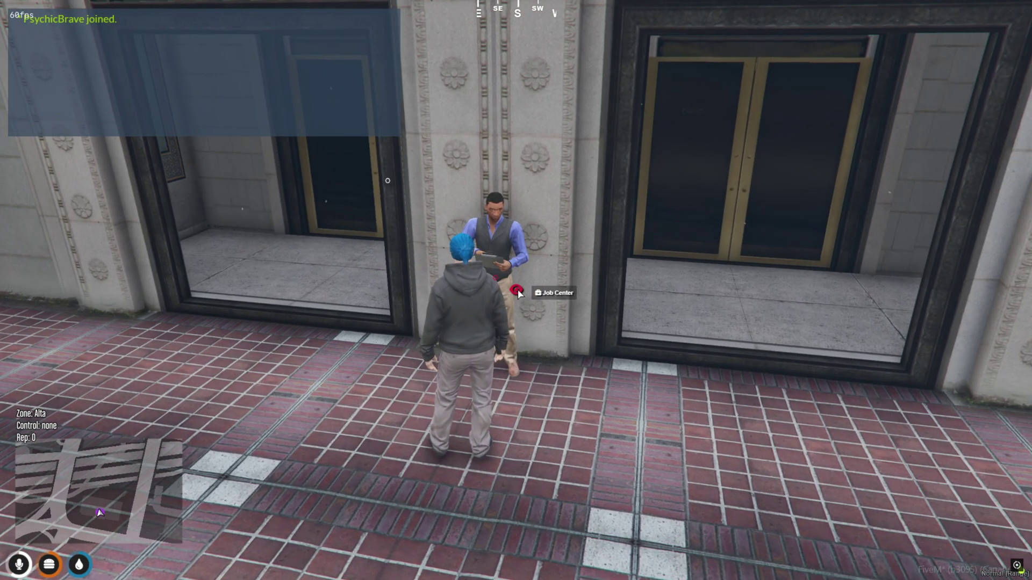
left_click(549, 292)
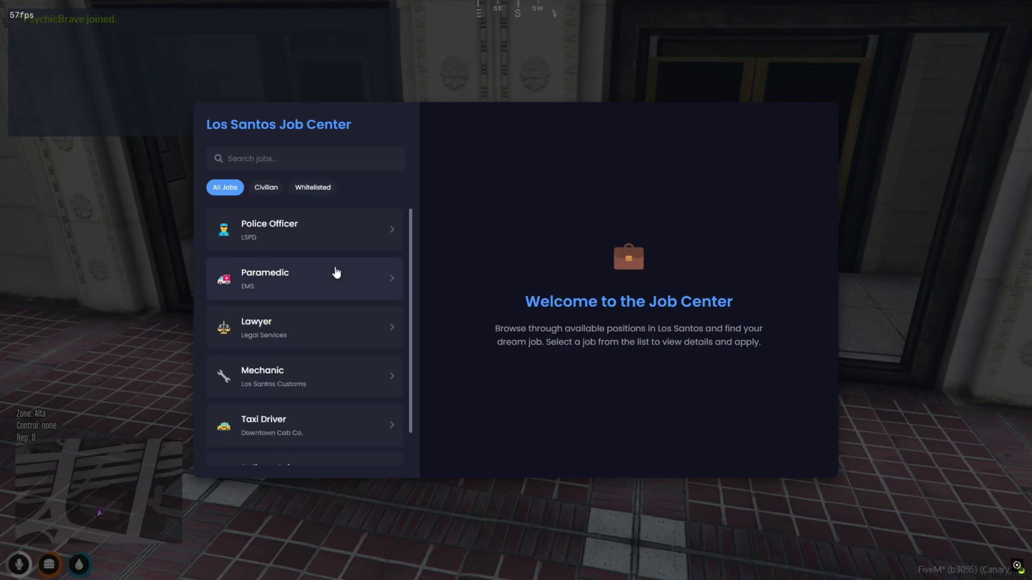
- Examine the job list under the Civilian, Whitelisted and All Jobs filters
scroll(336, 273, "down", 1)
scroll(336, 273, "up", 1)
scroll(334, 273, "down", 1)
left_click(263, 189)
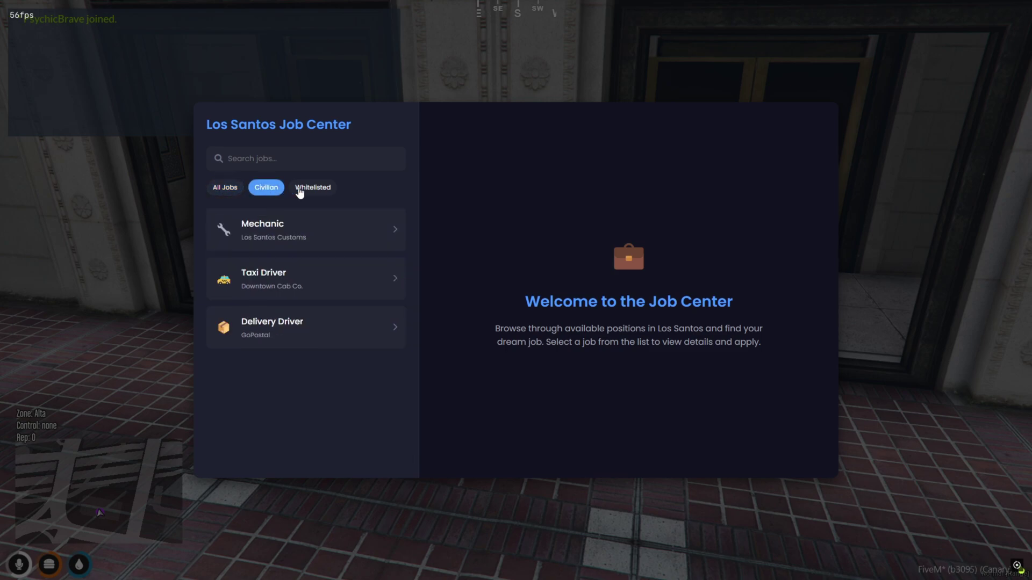
left_click(301, 189)
left_click(240, 188)
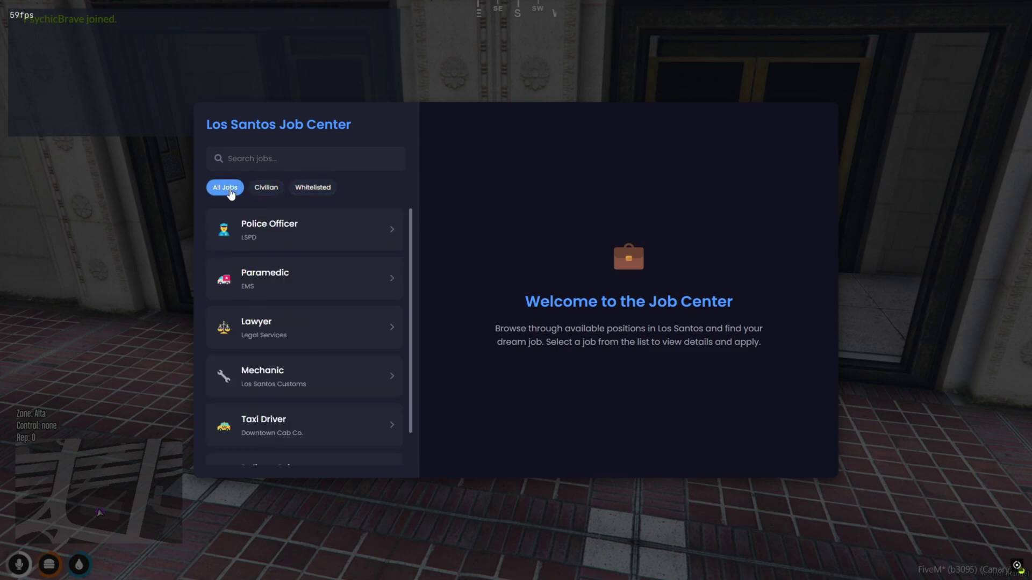
scroll(325, 275, "down", 1)
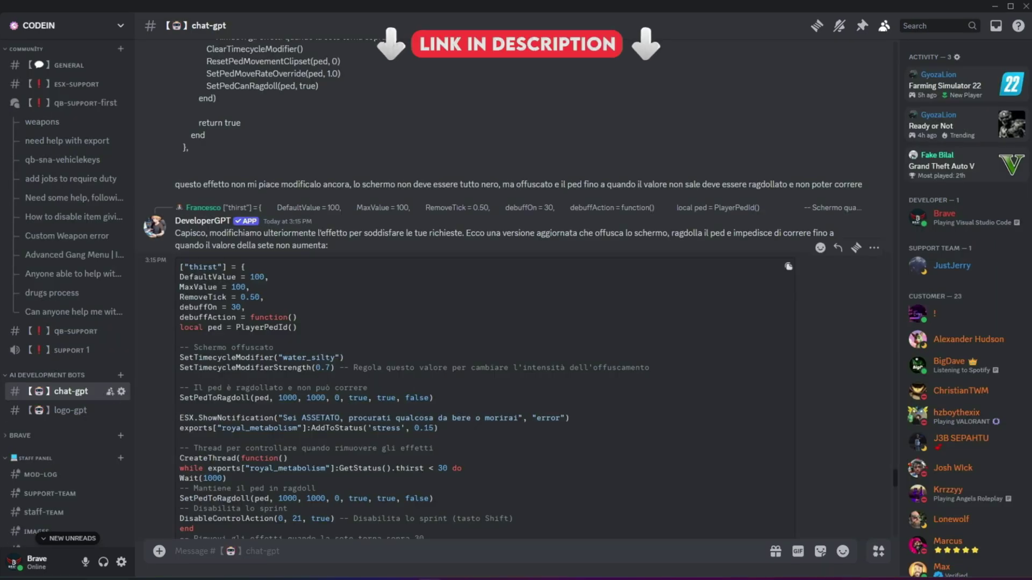
- Switch to the CODEIN server in Discord and look through the AI bot replies in the chat-gpt and logo-gpt channels
scroll(241, 446, "down", 15)
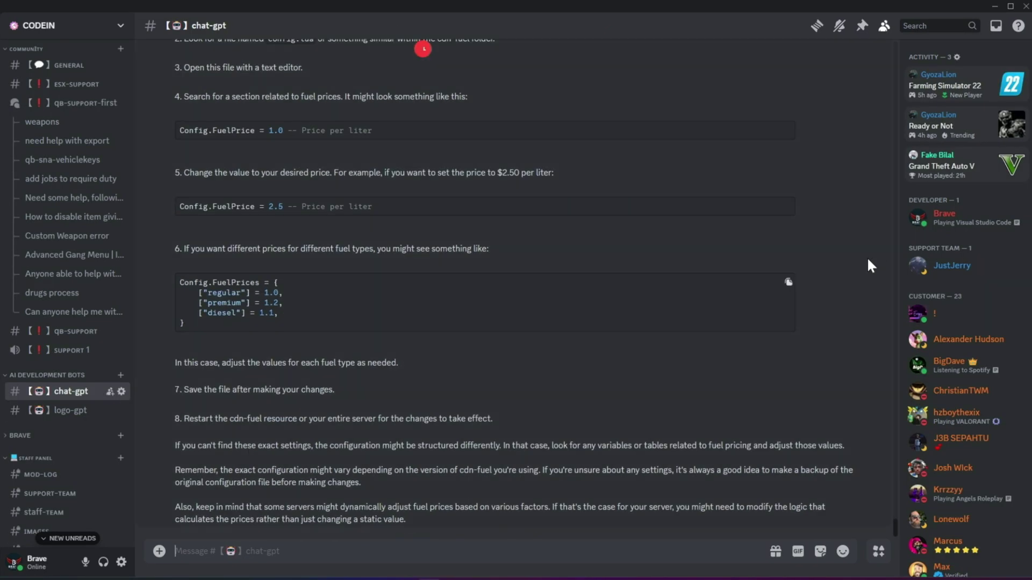
scroll(339, 379, "up", 8)
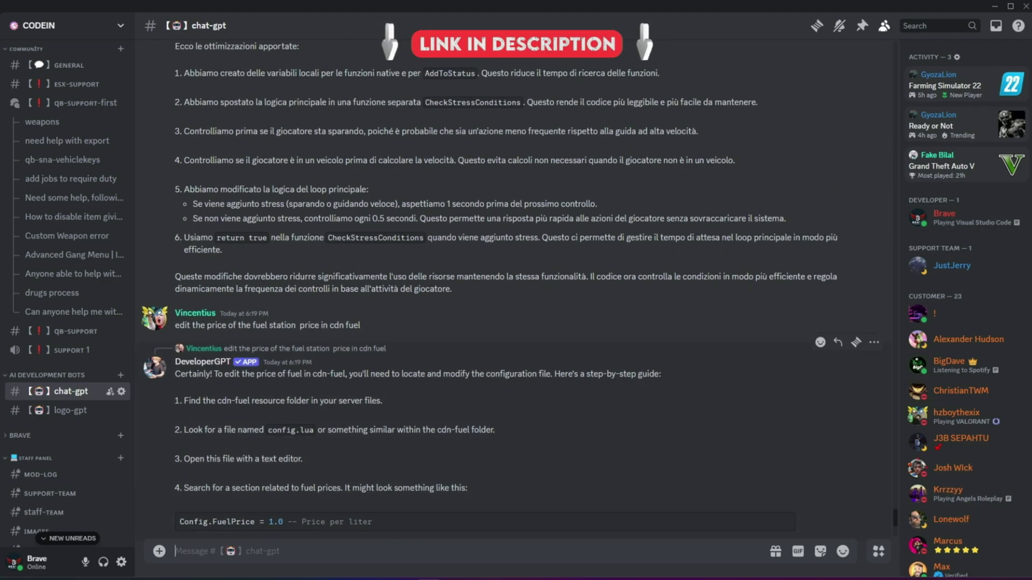
scroll(349, 375, "up", 15)
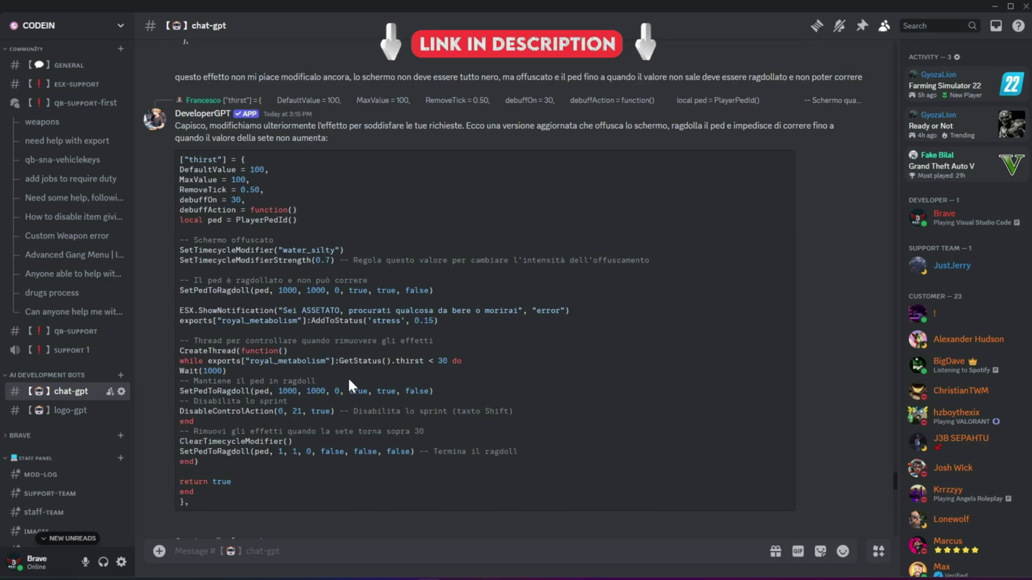
left_click(86, 411)
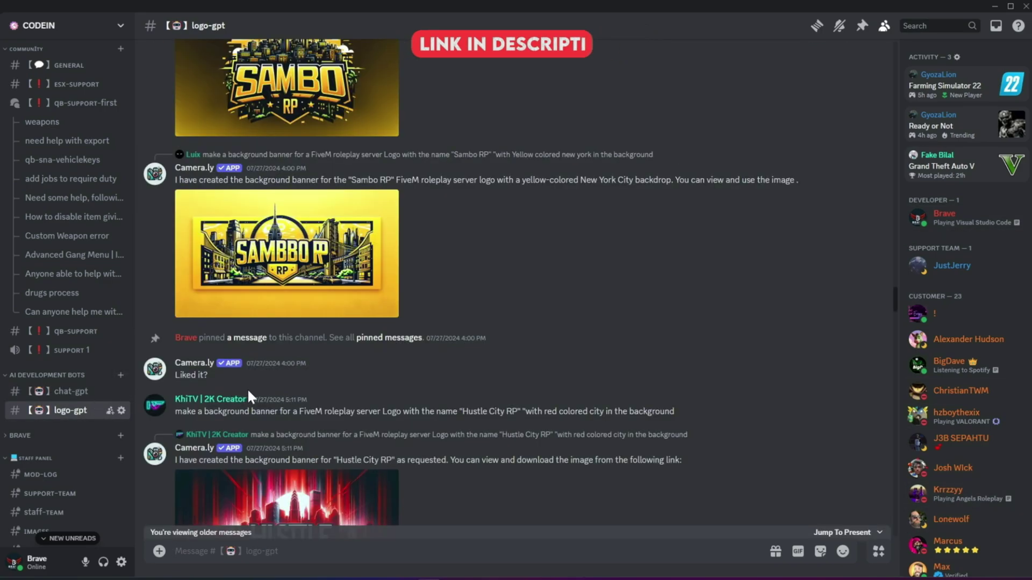
scroll(250, 388, "down", 10)
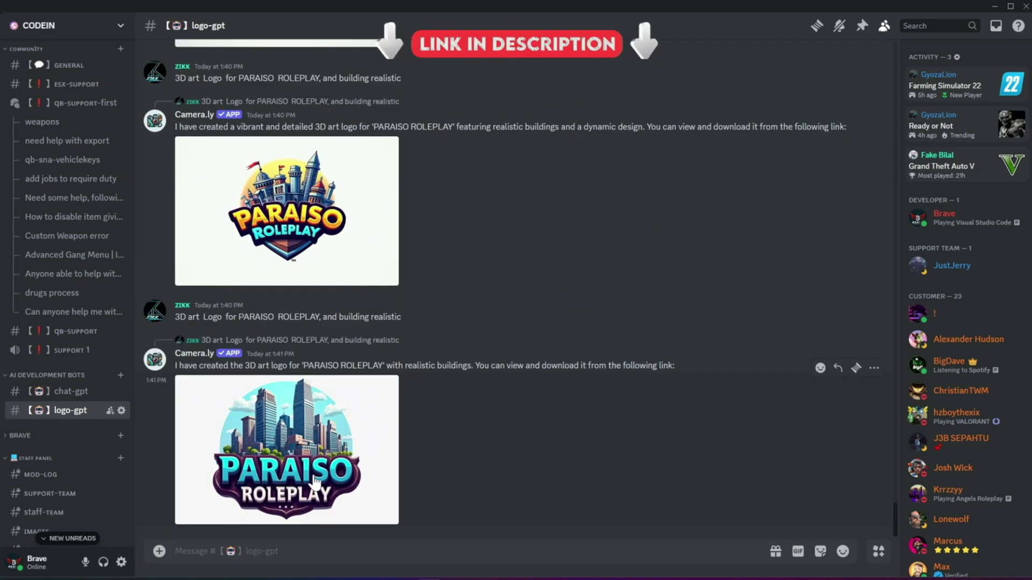
scroll(317, 256, "up", 10)
- Browse the server's user-maps, user-script, discord-template, client-code and script-share channels
scroll(66, 290, "up", 3)
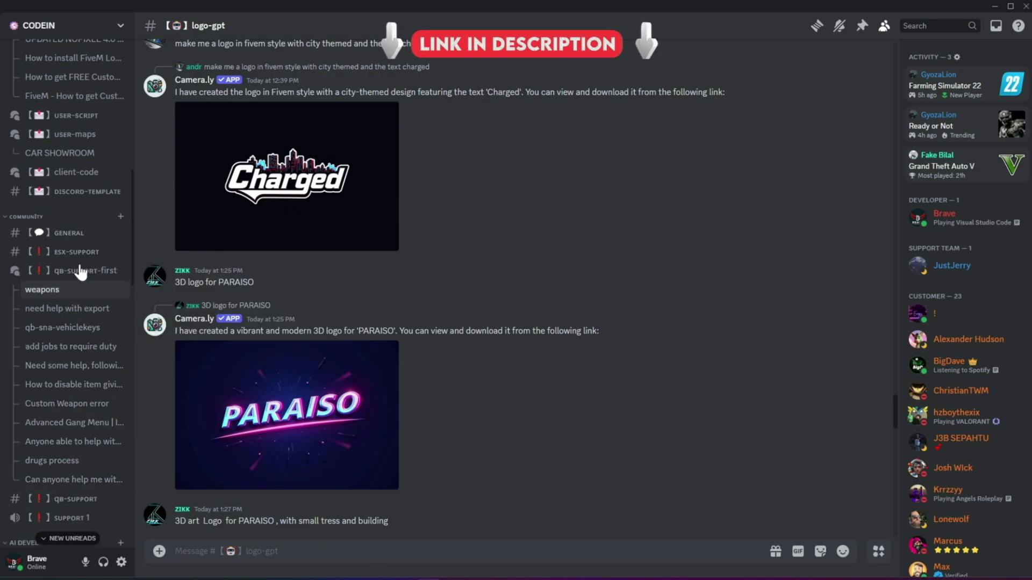
scroll(77, 263, "up", 3)
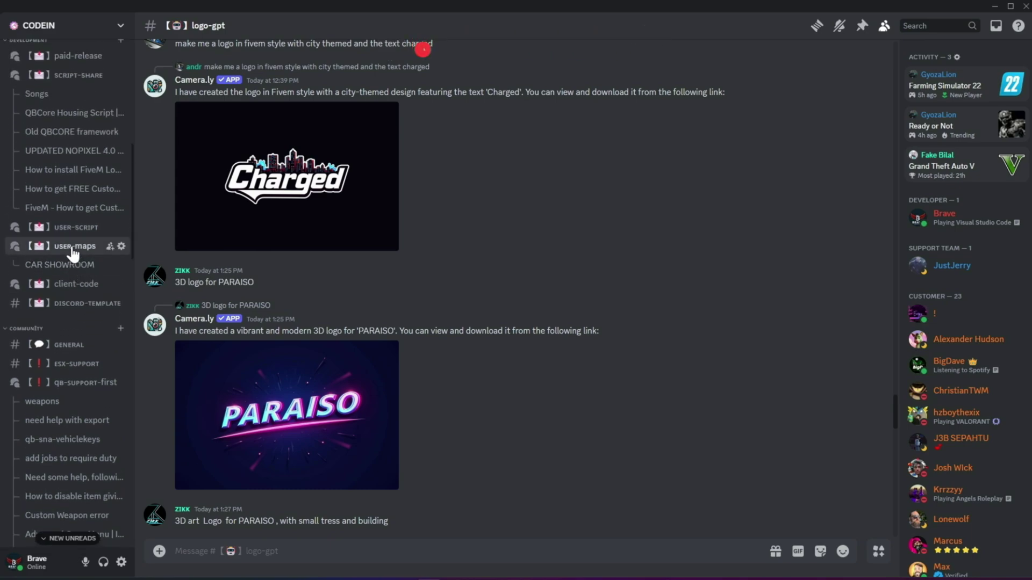
left_click(73, 248)
left_click(76, 228)
left_click(81, 302)
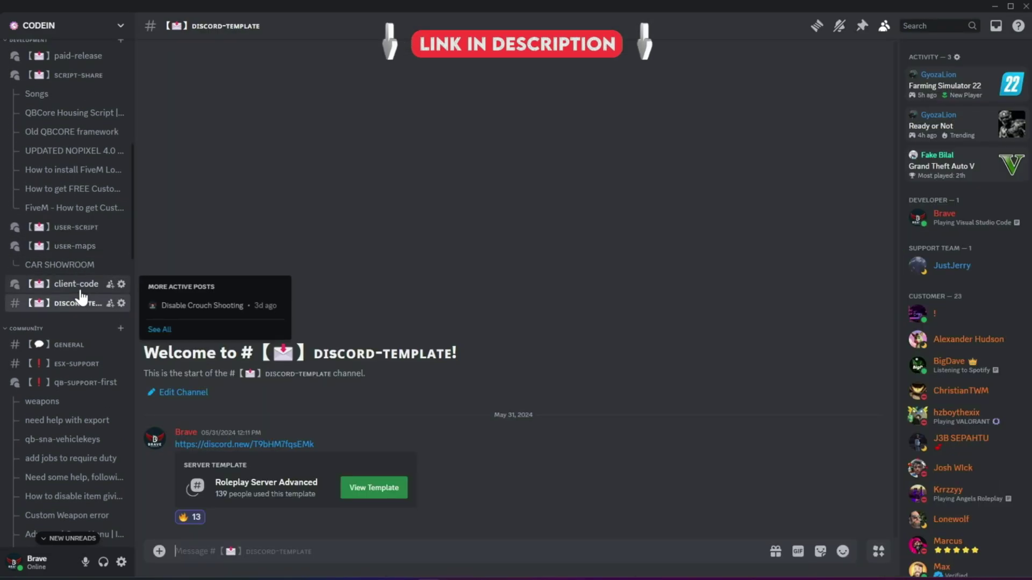
left_click(80, 285)
scroll(79, 269, "up", 3)
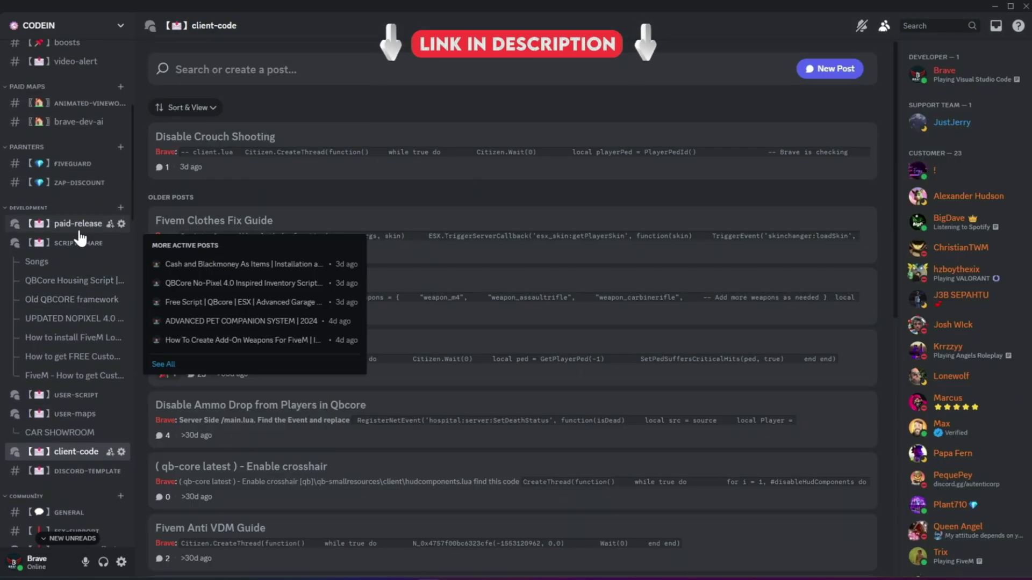
left_click(80, 241)
scroll(82, 249, "up", 3)
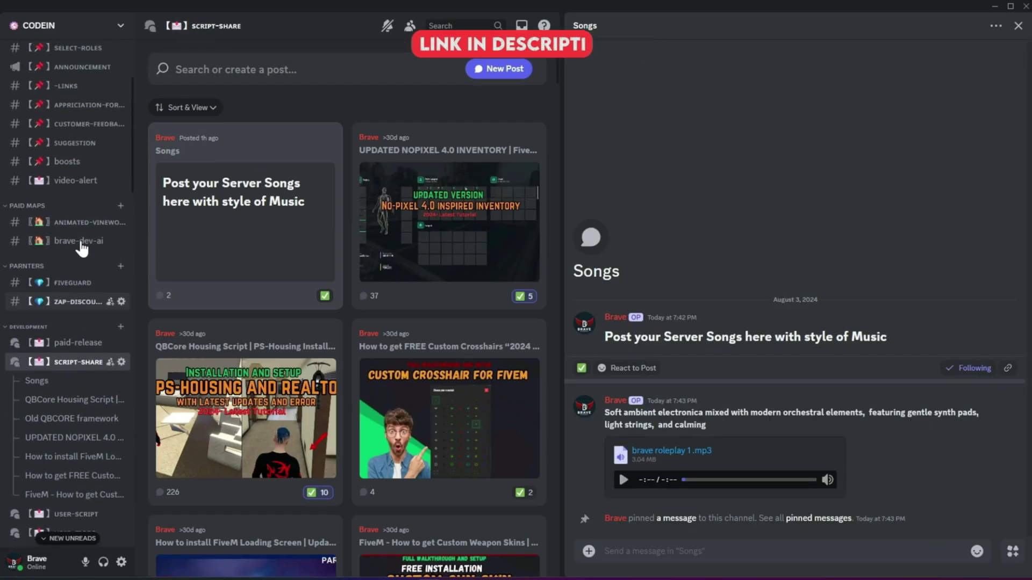